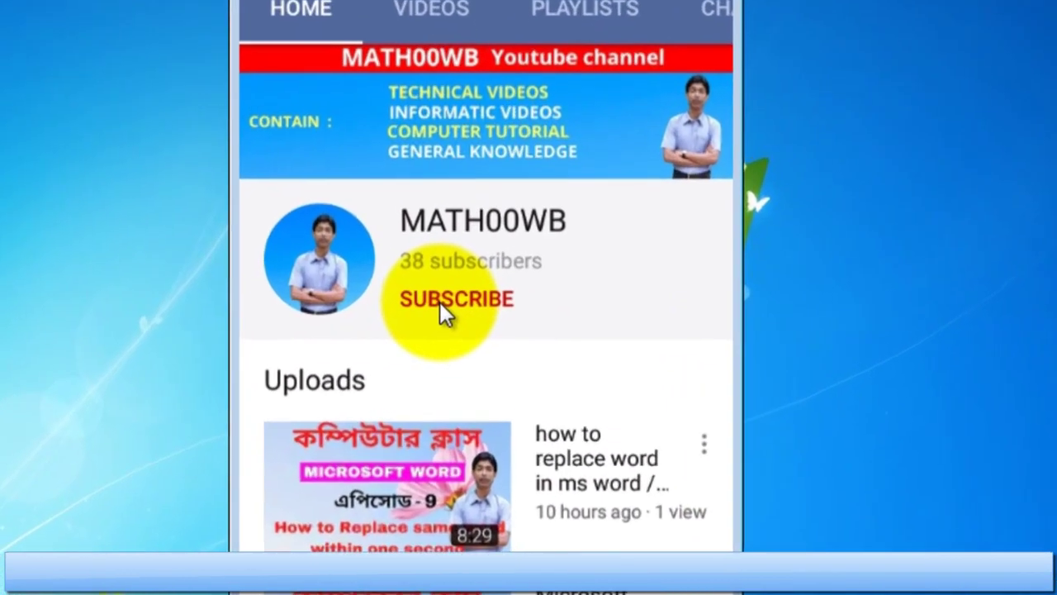
Step: Subscribe to the MATH00WB channel and set its notification bell to All
click(478, 300)
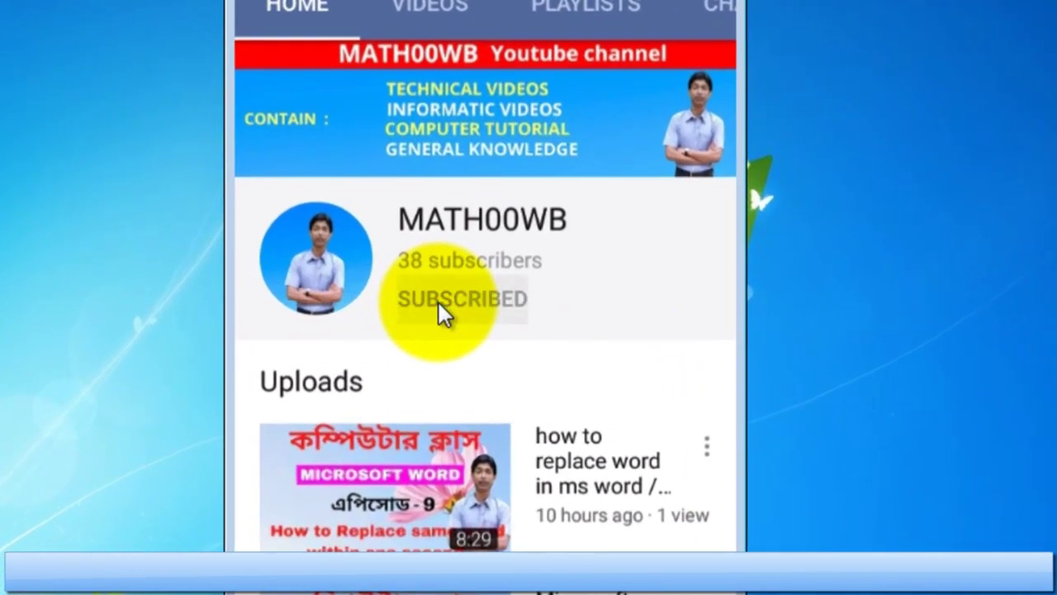
click(692, 288)
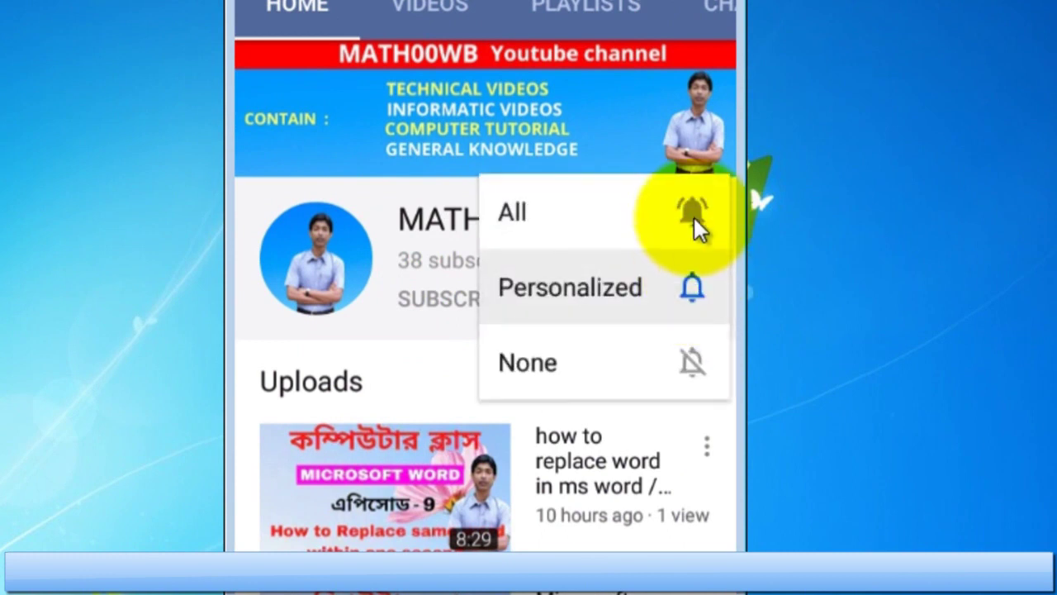
click(694, 217)
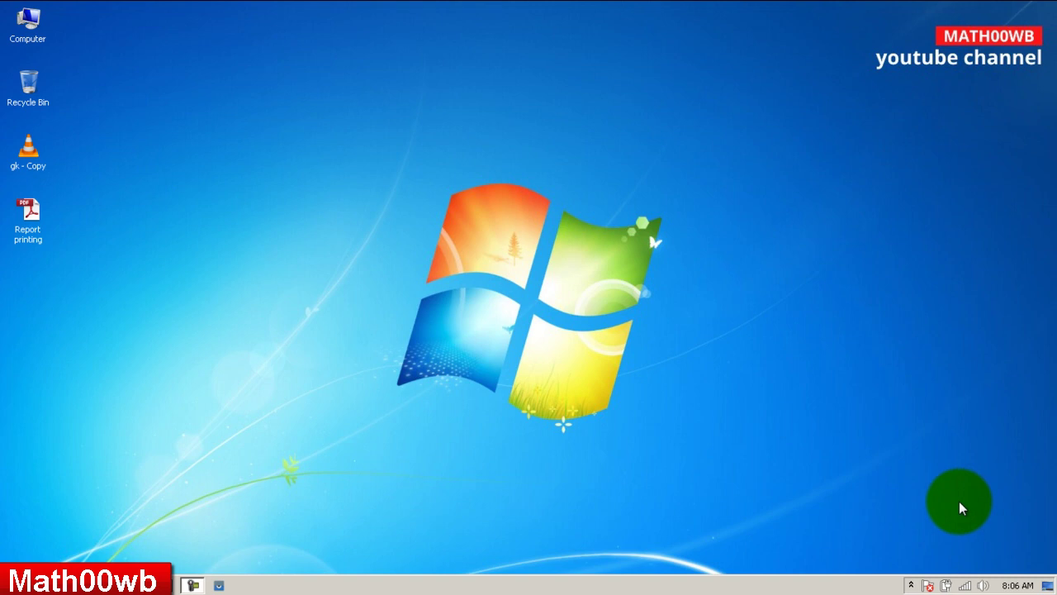
Step: Check the wireless internet connection from the tray, then launch Chrome on the Google homepage
click(965, 585)
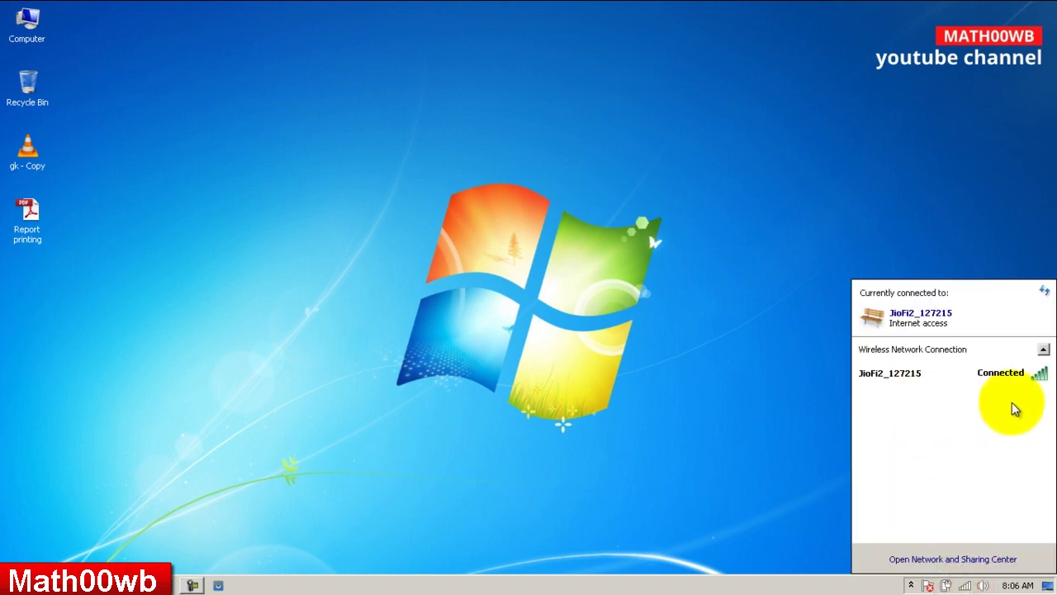
click(605, 370)
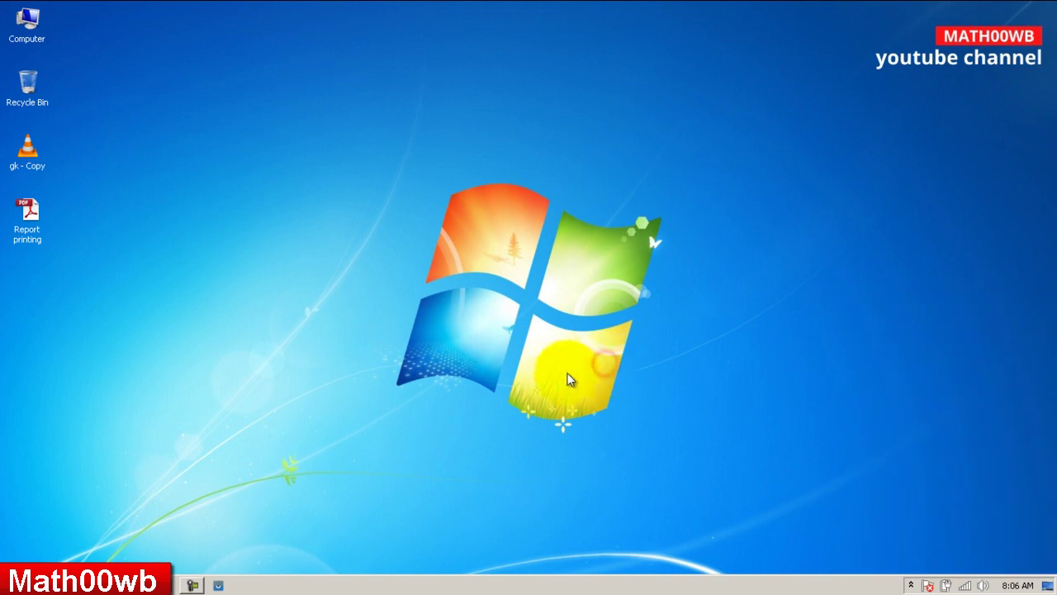
click(391, 438)
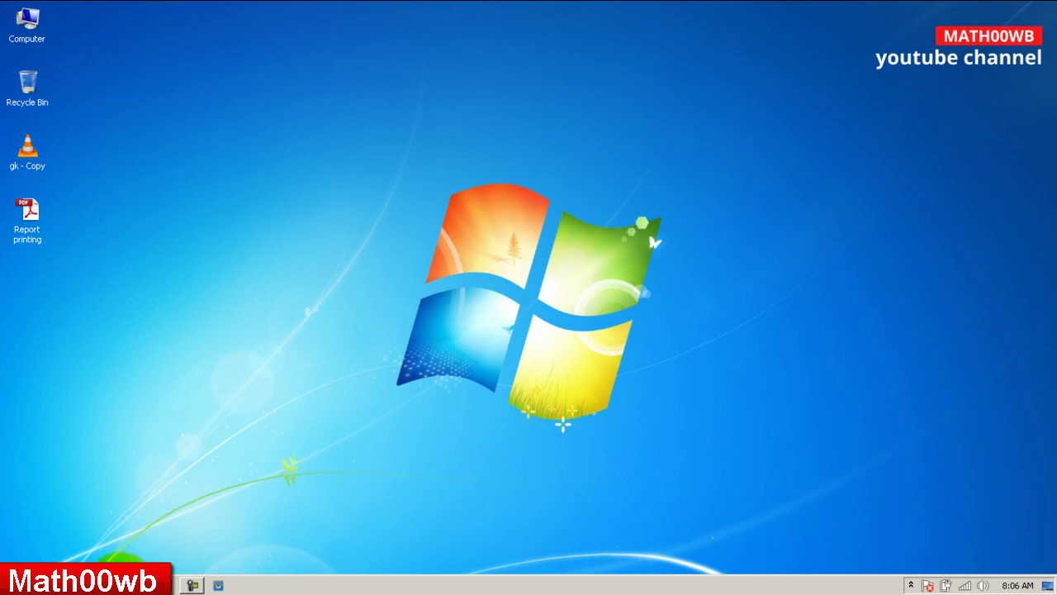
click(120, 578)
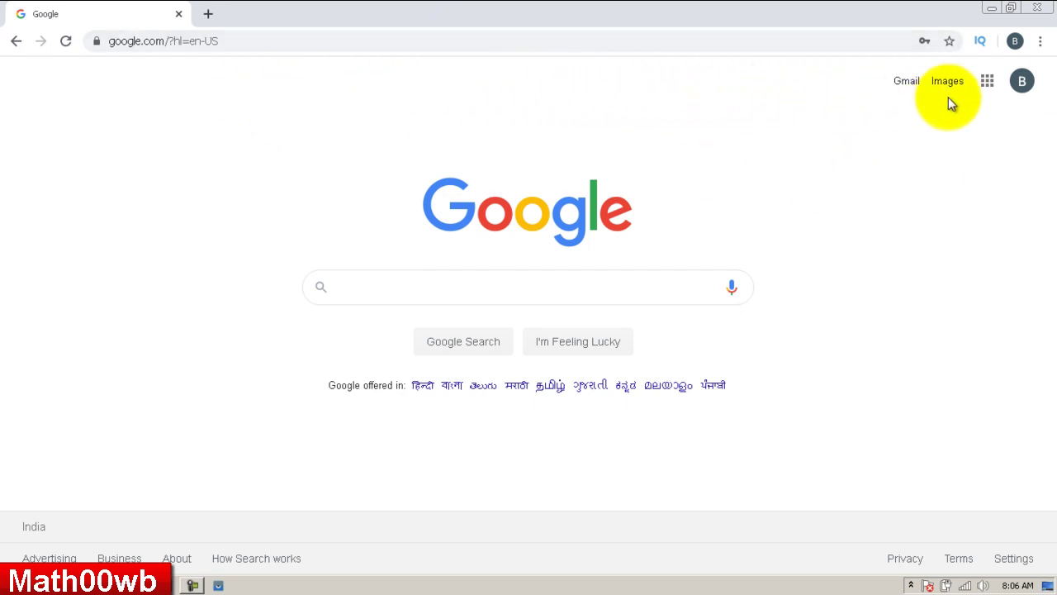
Step: Open Google Drive from the Google apps grid and bring up the New menu
click(988, 82)
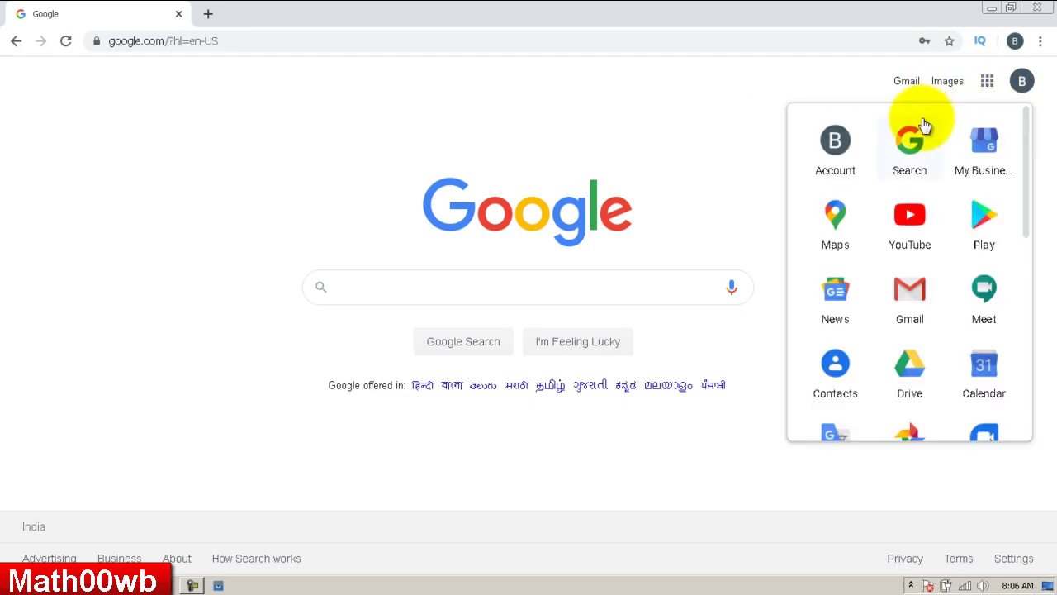
click(916, 375)
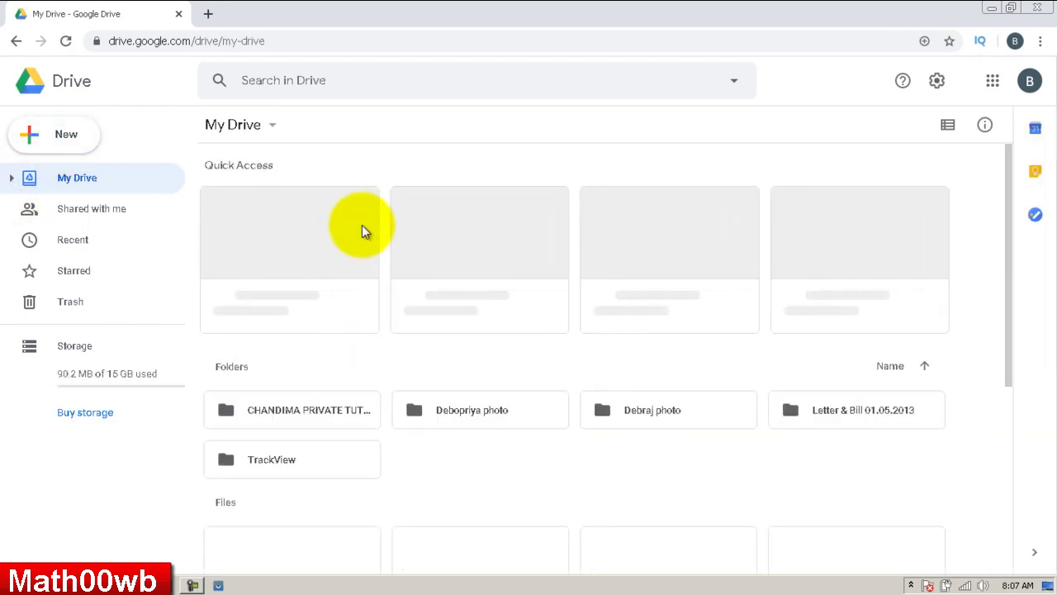
click(30, 140)
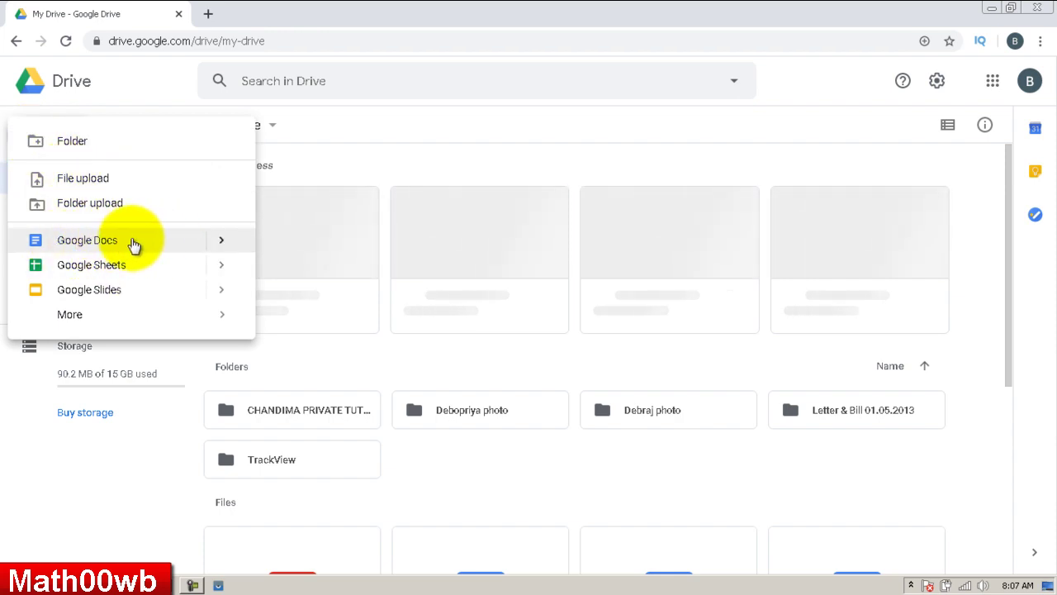
Step: Create a blank Google Docs document and turn on Tools > Voice typing
click(132, 241)
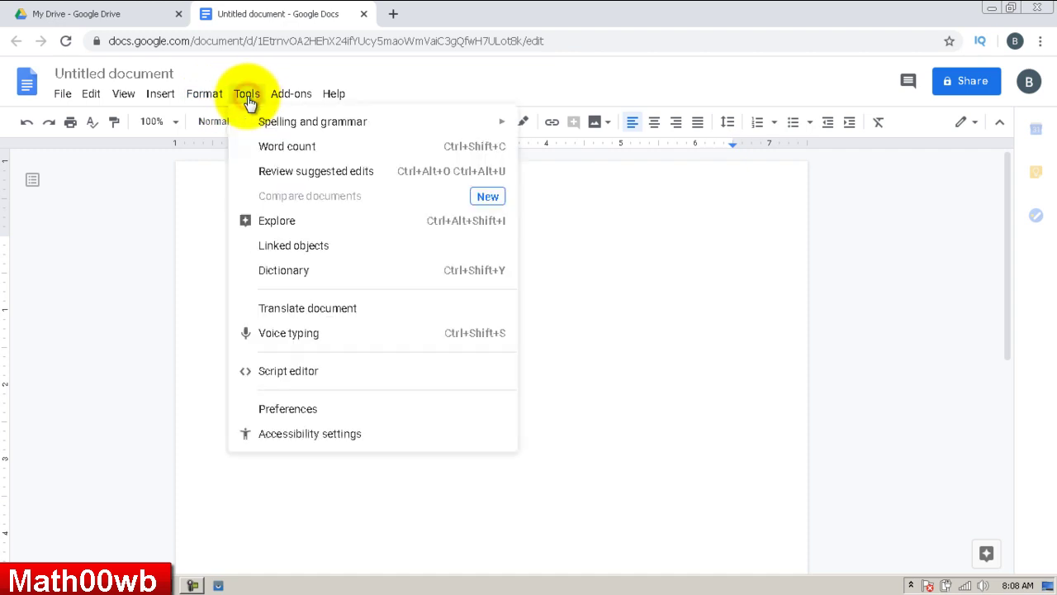
click(261, 339)
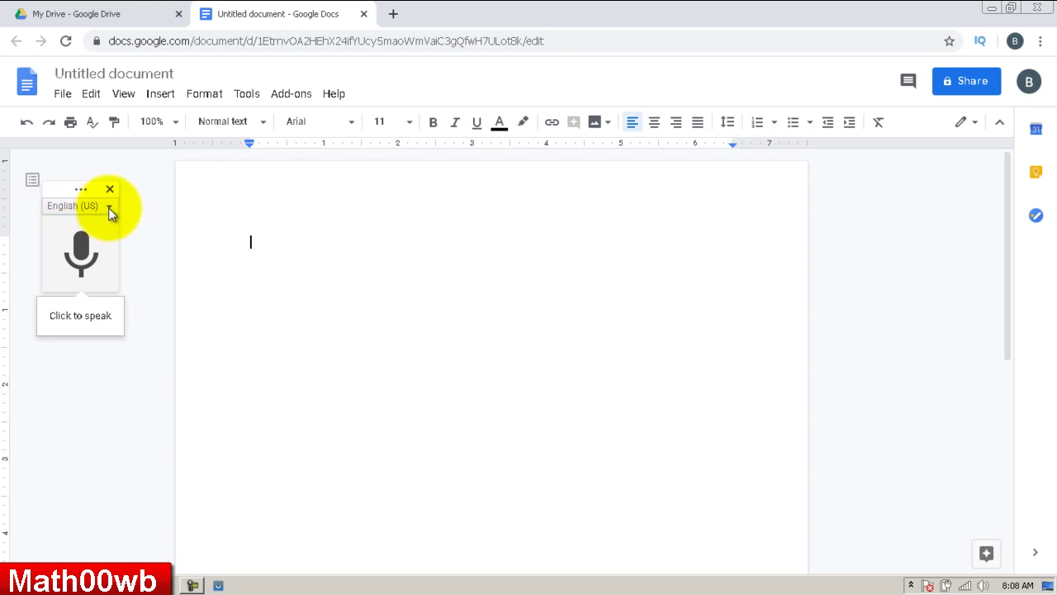
Step: Pick বাংলা (ভারত) from the voice typing language list
click(108, 208)
click(115, 206)
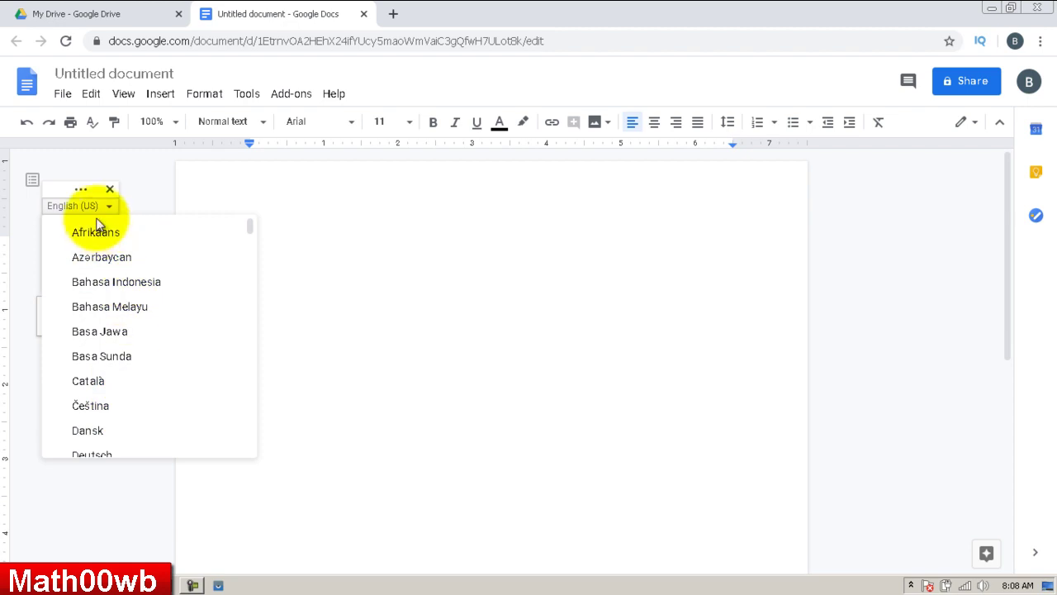
drag(249, 225, 263, 409)
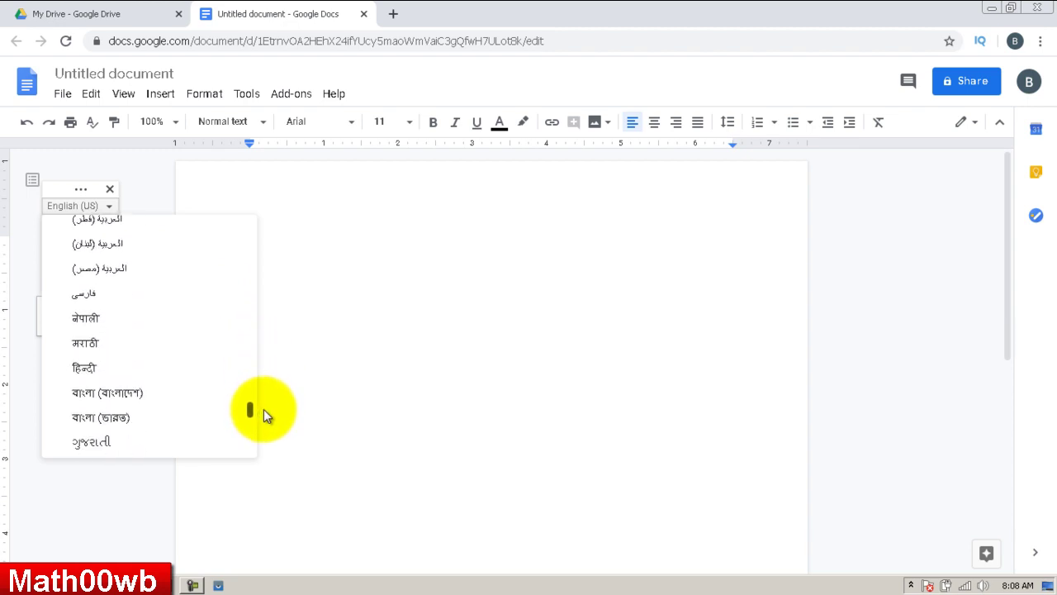
drag(264, 409, 265, 416)
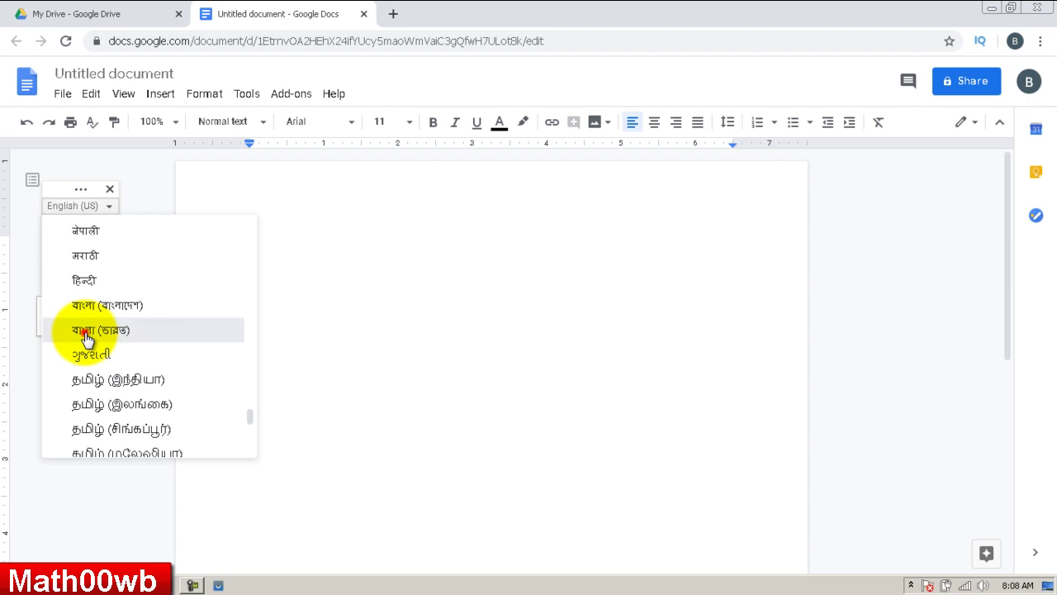
click(88, 337)
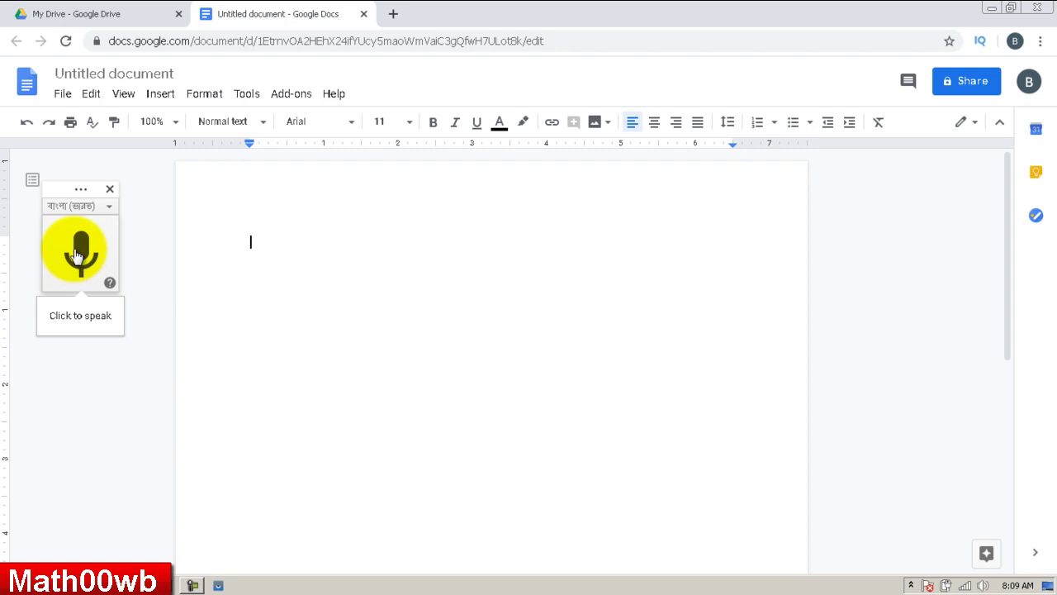
Step: Dictate Bengali sentences beginning 'ভারতের দীর্ঘতম নদীর নাম গঙ্গা', each on a new line
click(76, 256)
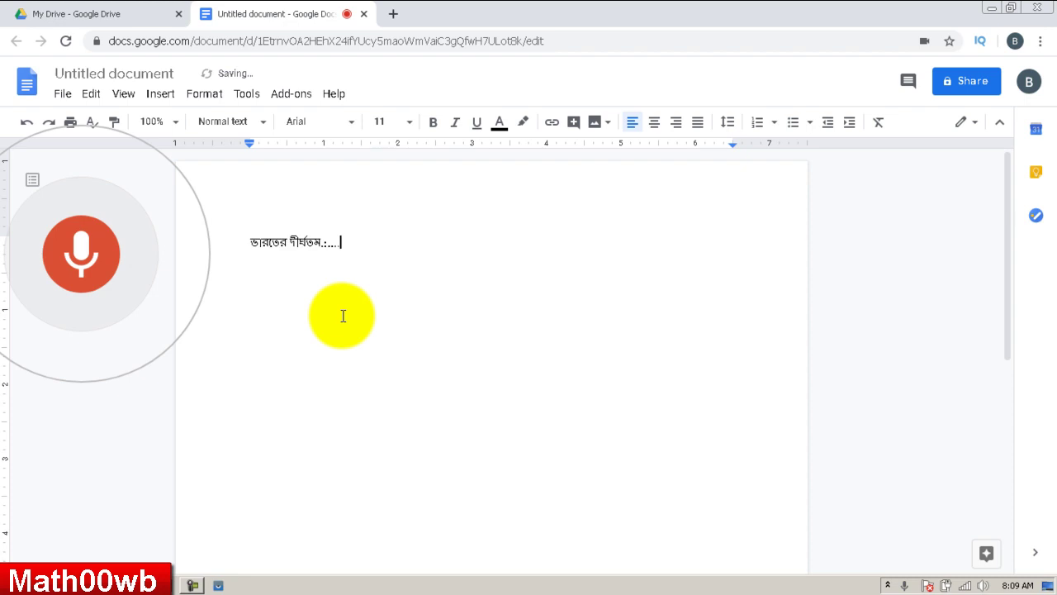
key(Return)
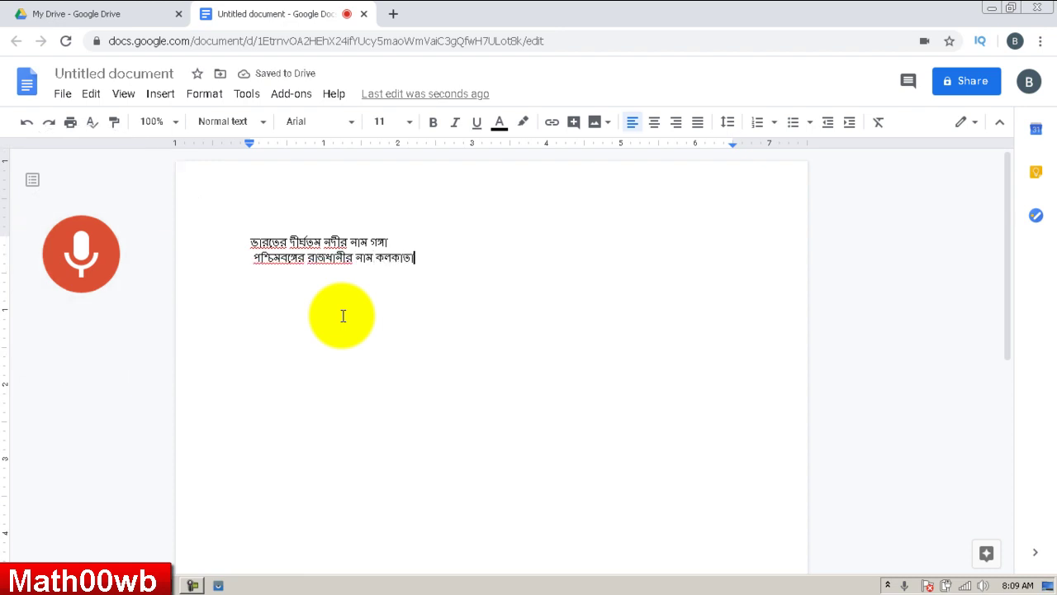
key(Return)
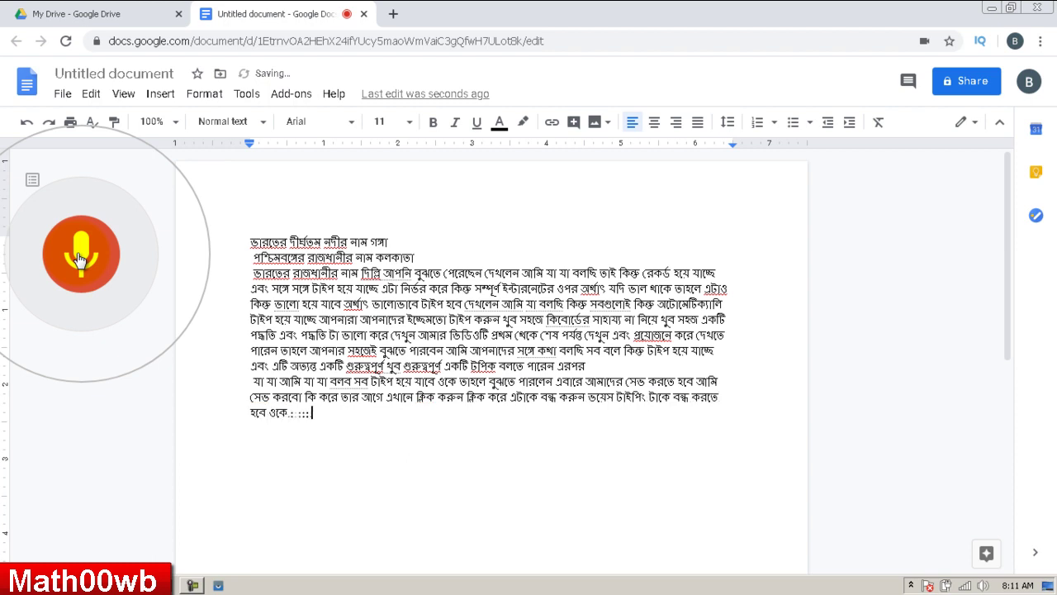
Step: Stop voice typing and download the document as Microsoft Word (.docx)
click(81, 258)
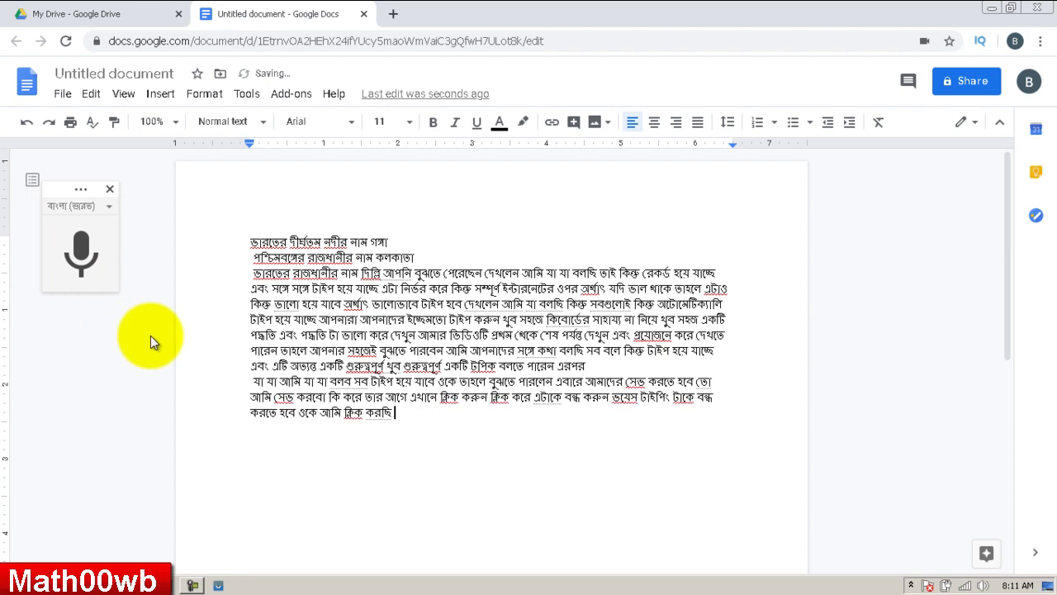
click(61, 96)
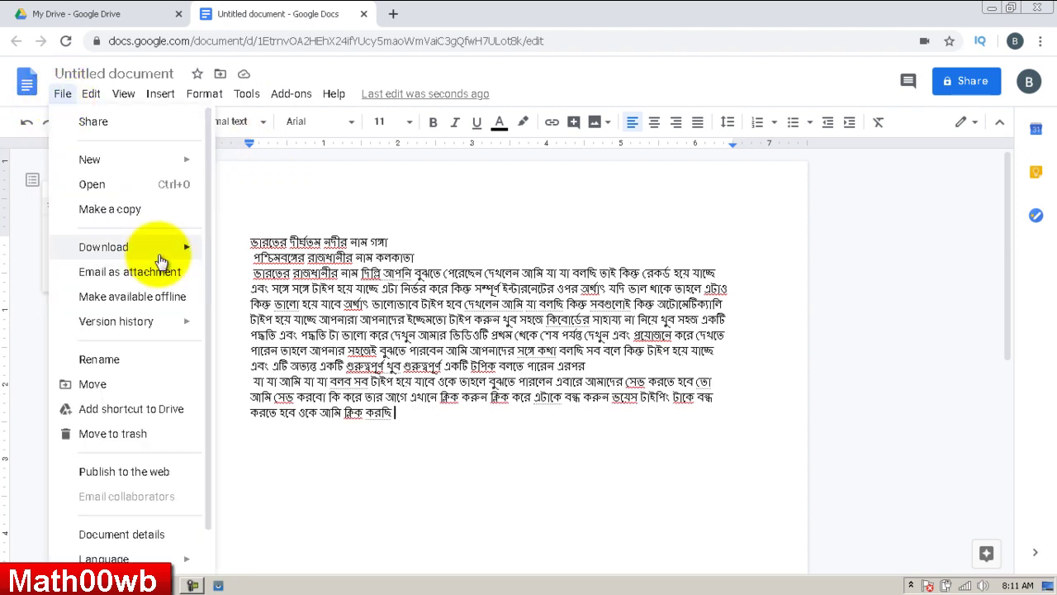
mouse_move(166, 252)
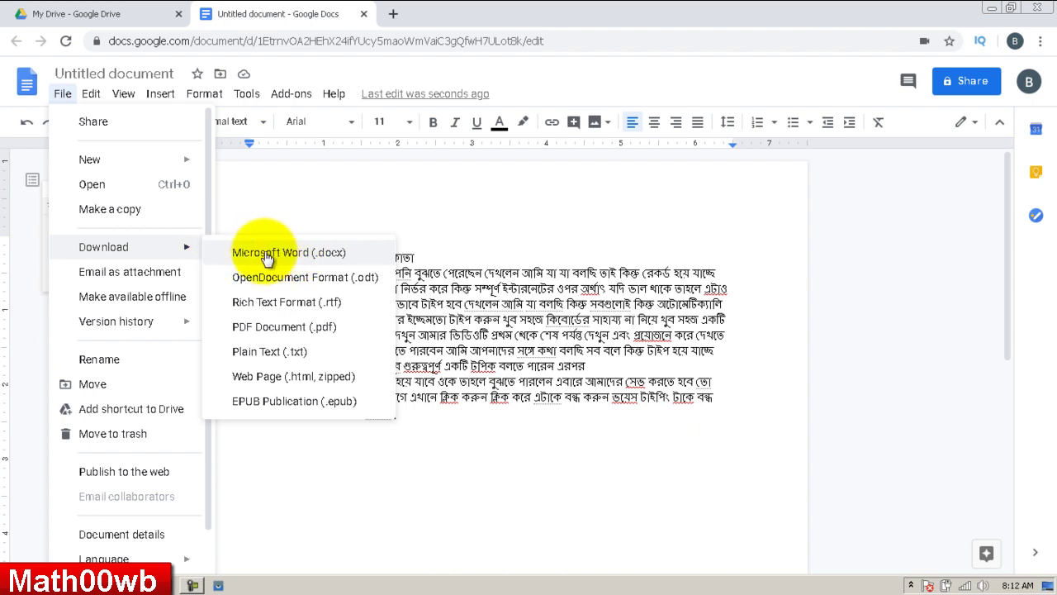
click(266, 257)
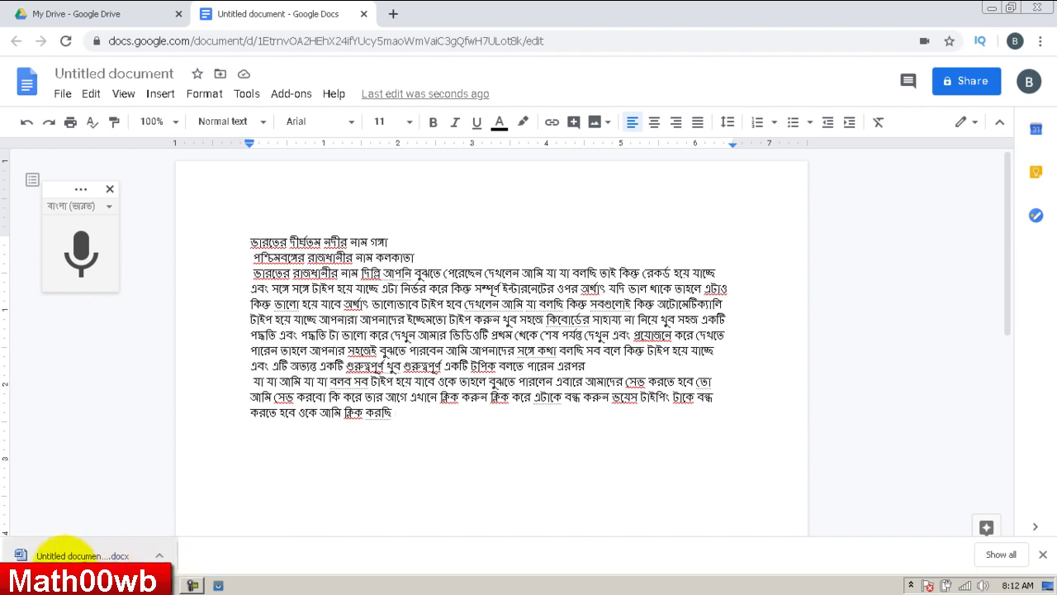
Step: Reveal Untitled document (1).docx from Chrome's downloads list in its Downloads folder
click(999, 554)
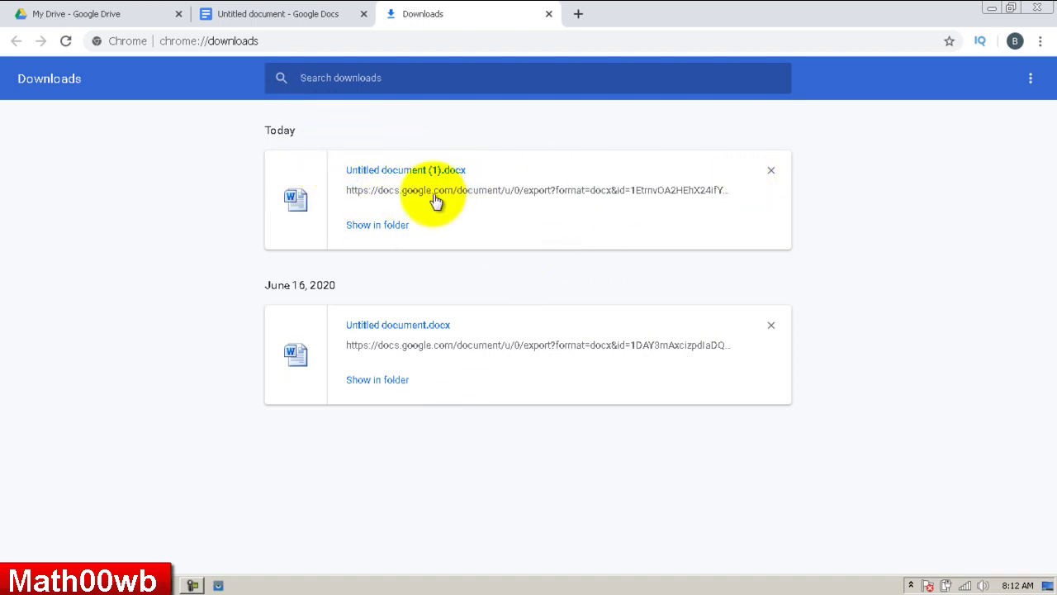
click(362, 225)
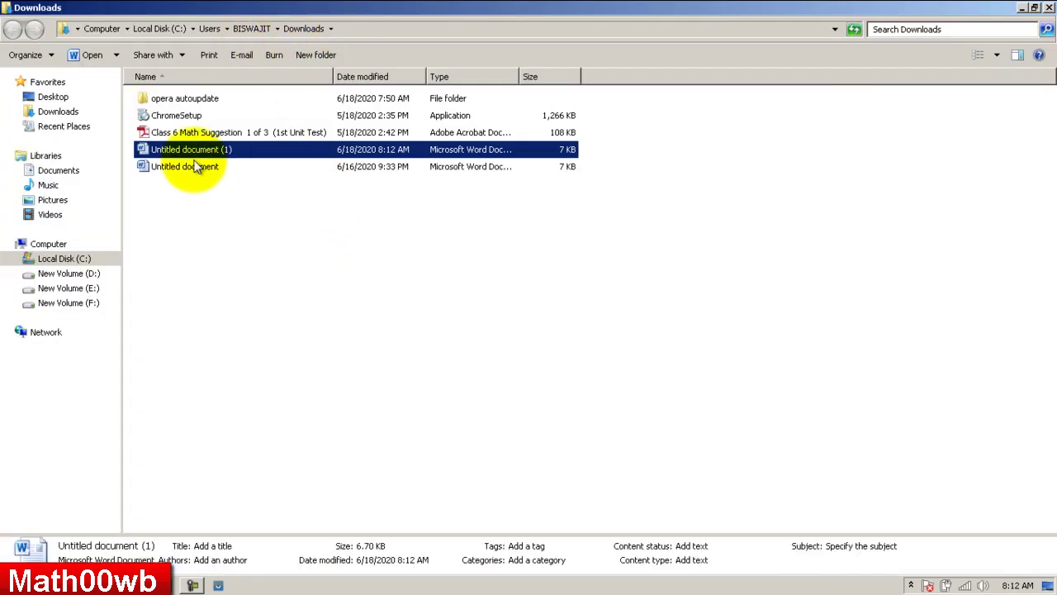
Step: Copy Untitled document (1) from Downloads, then close Explorer and the downloads page and minimise Chrome
right_click(169, 153)
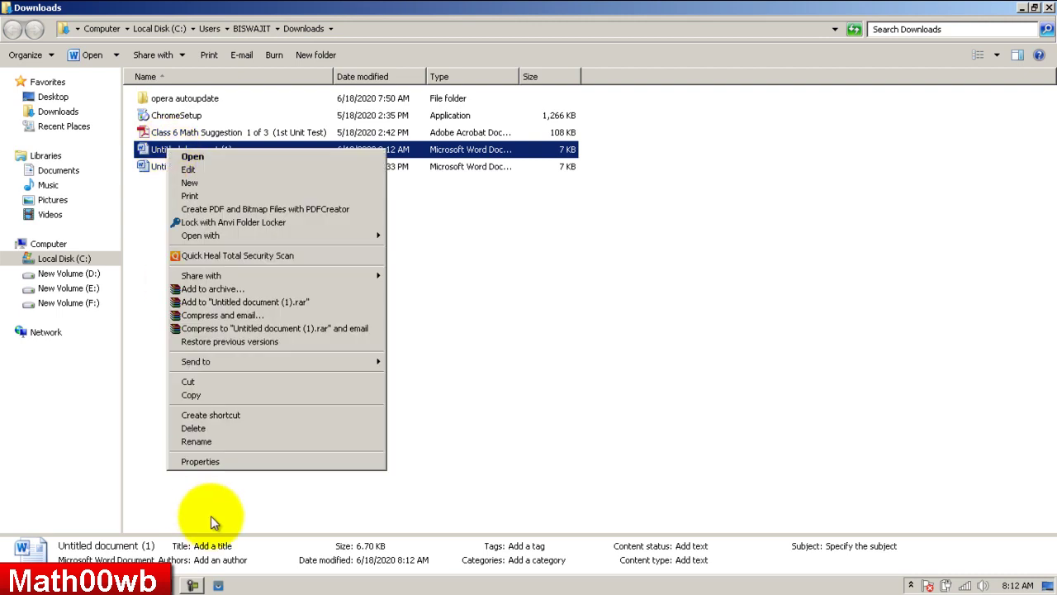
click(181, 391)
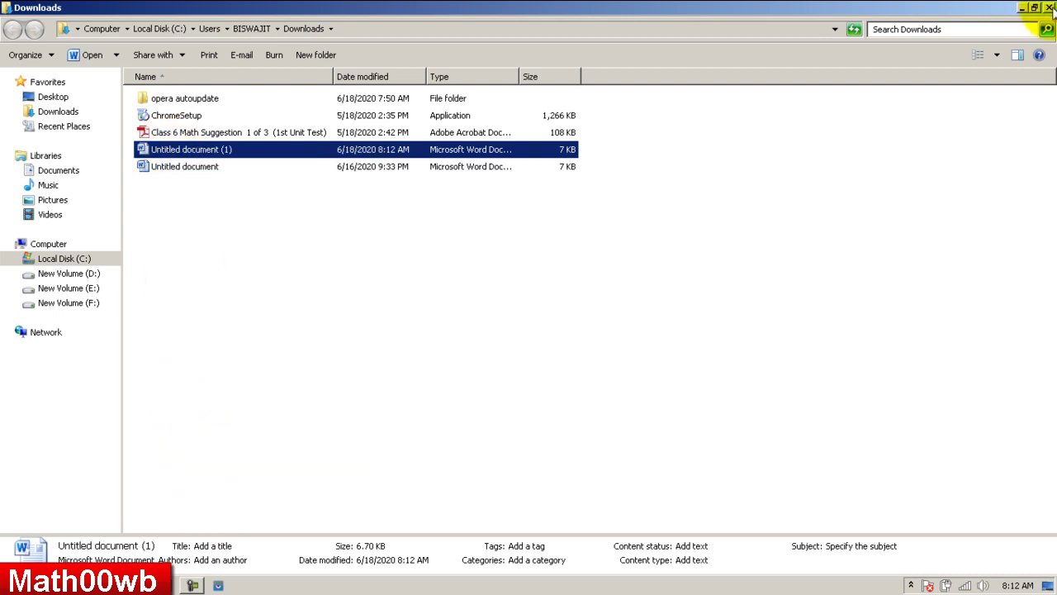
click(1046, 7)
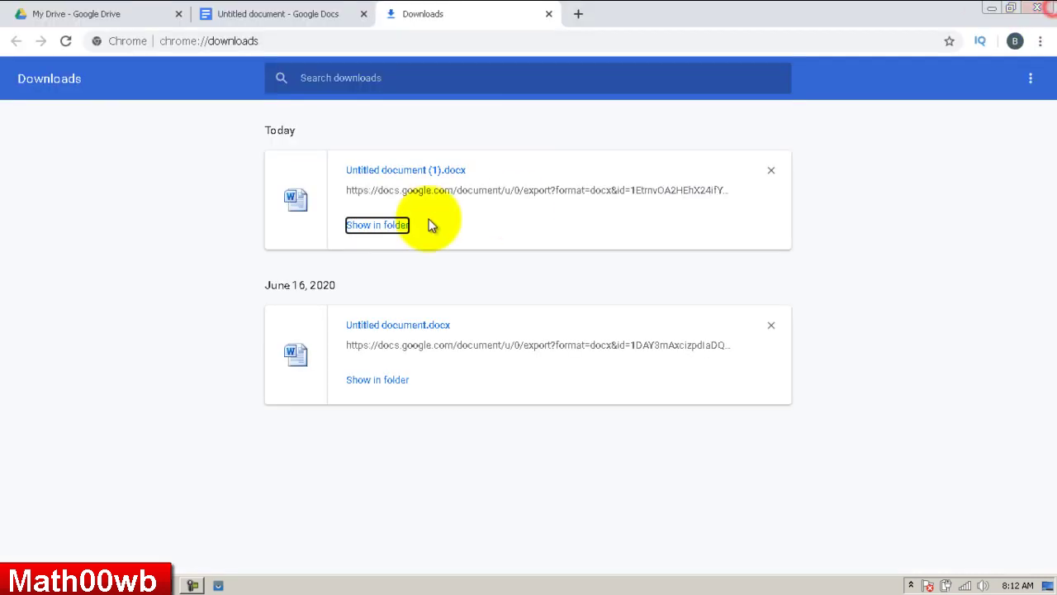
click(550, 13)
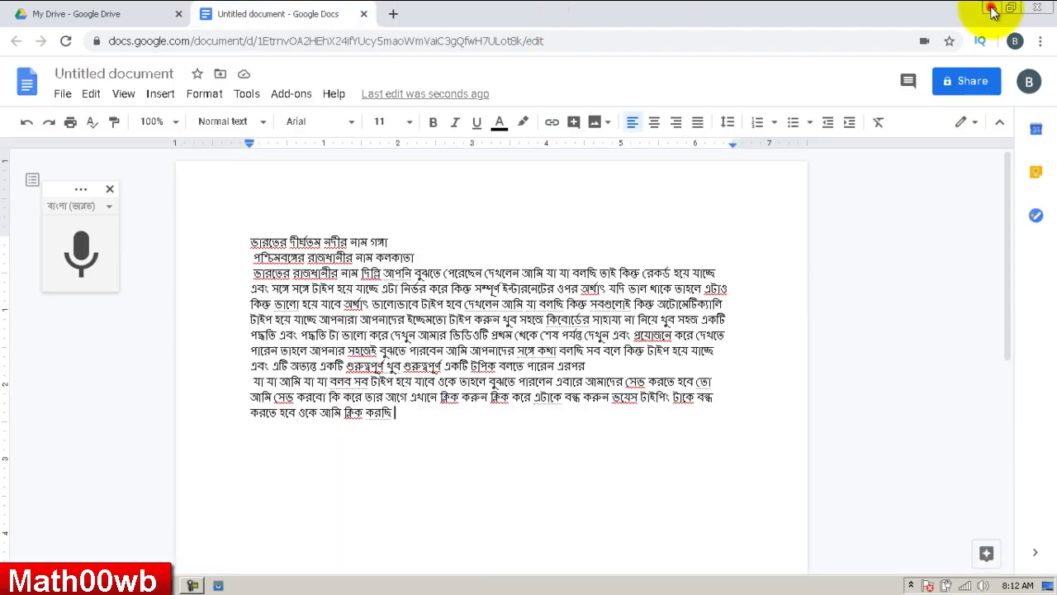
click(993, 7)
Step: Paste the copied Untitled document (1) onto the desktop
right_click(279, 189)
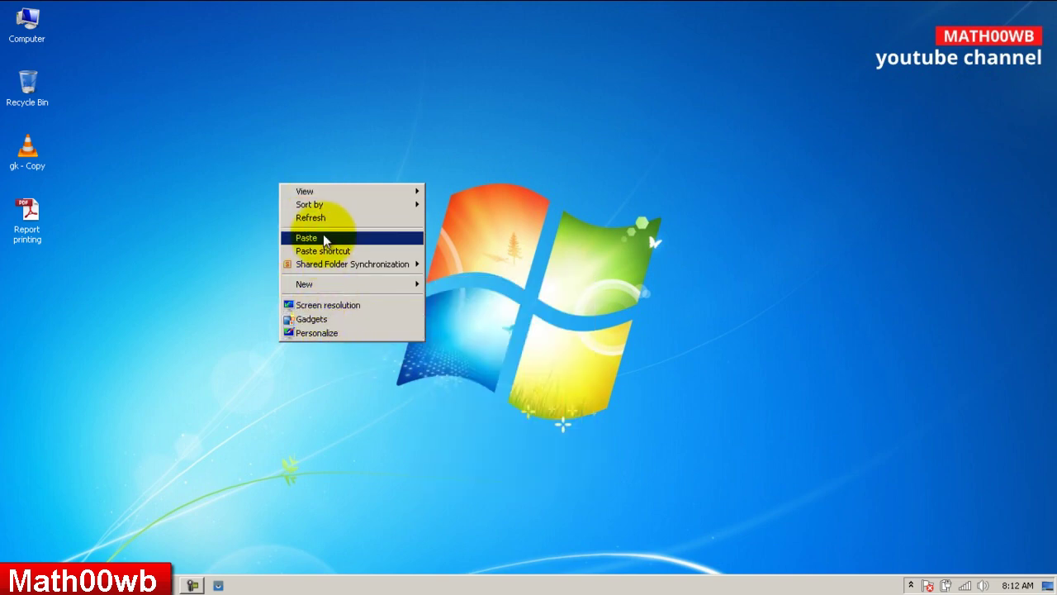
click(323, 236)
click(245, 260)
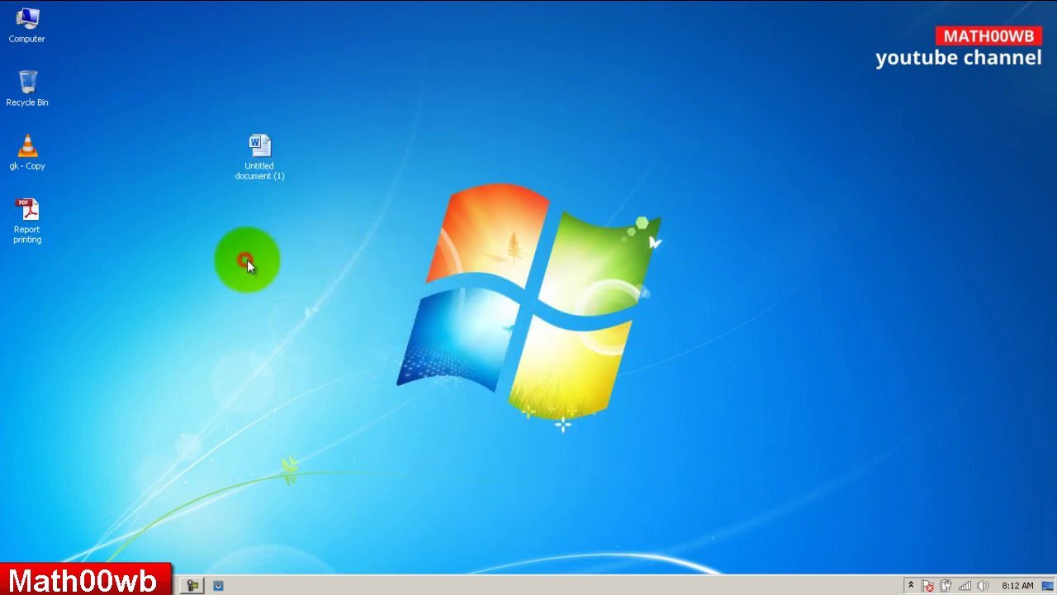
Step: Rename the desktop copy of Untitled document (1) to 'test'
click(260, 159)
click(259, 171)
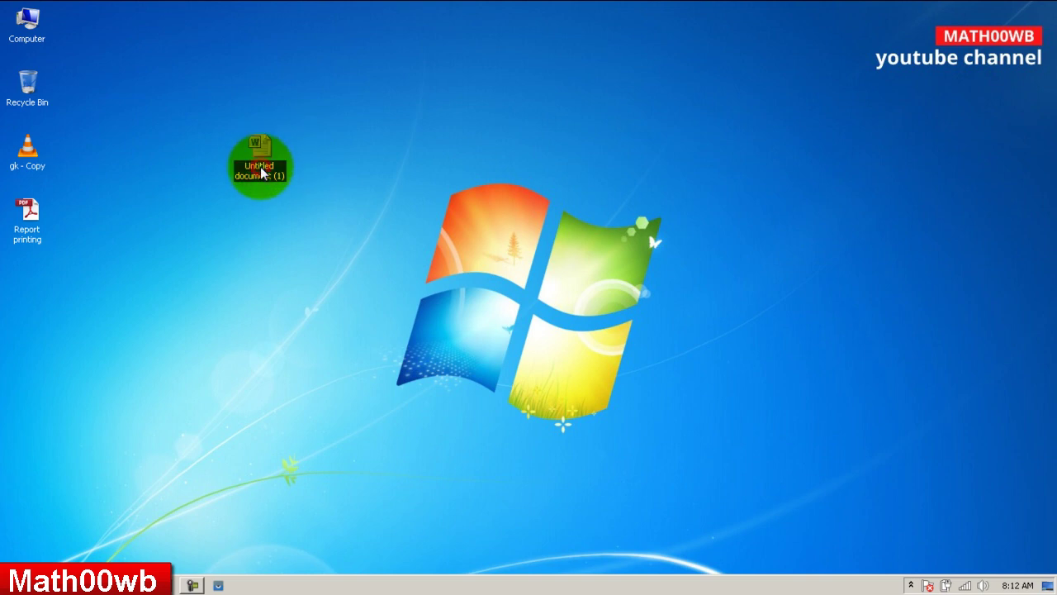
click(355, 247)
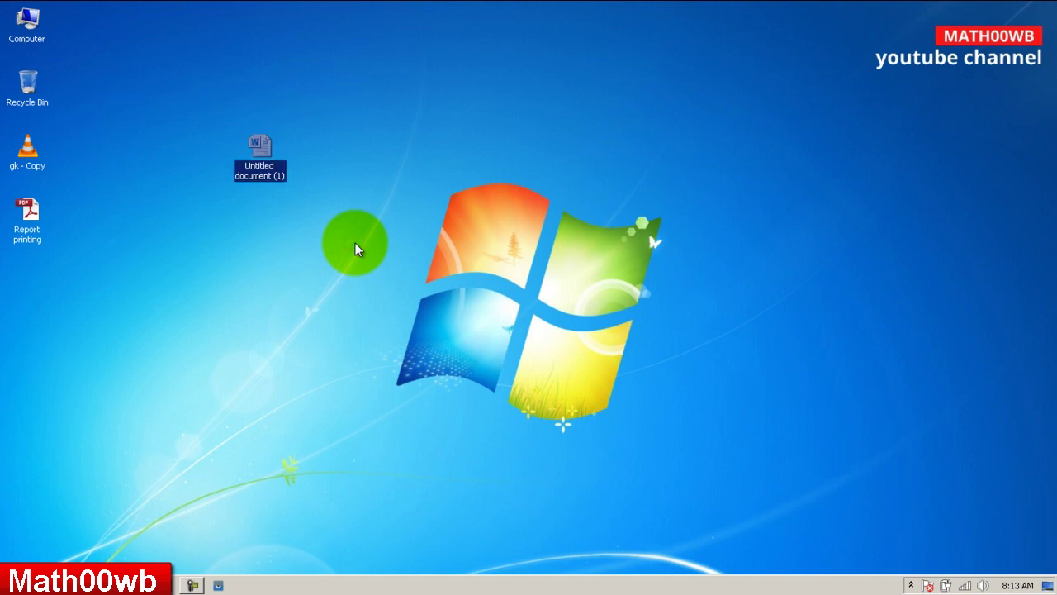
Step: Open the test document in Word, dismiss the activation warning, and enable editing
double_click(259, 153)
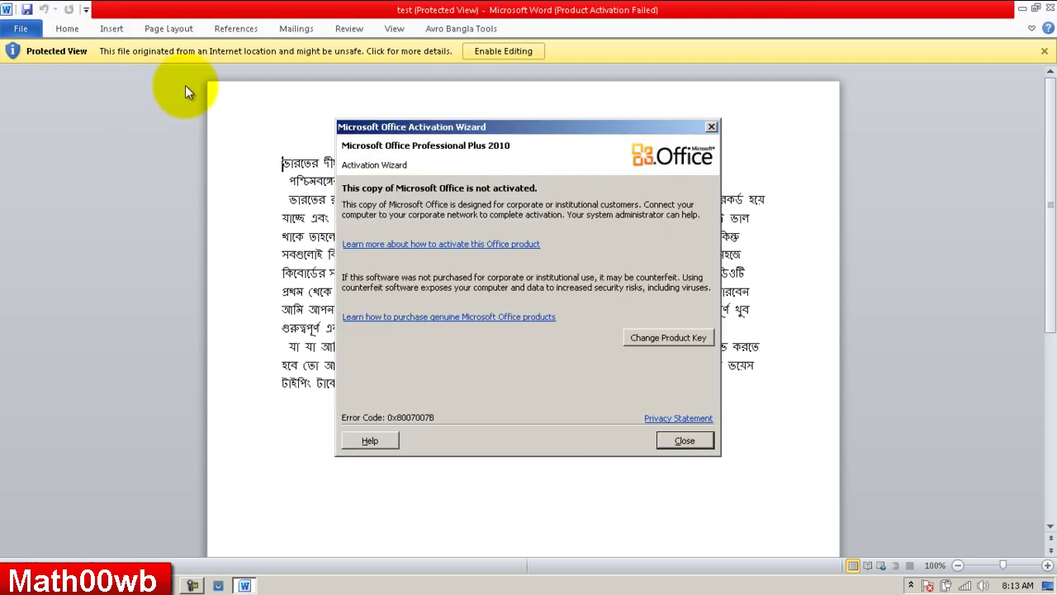
click(711, 126)
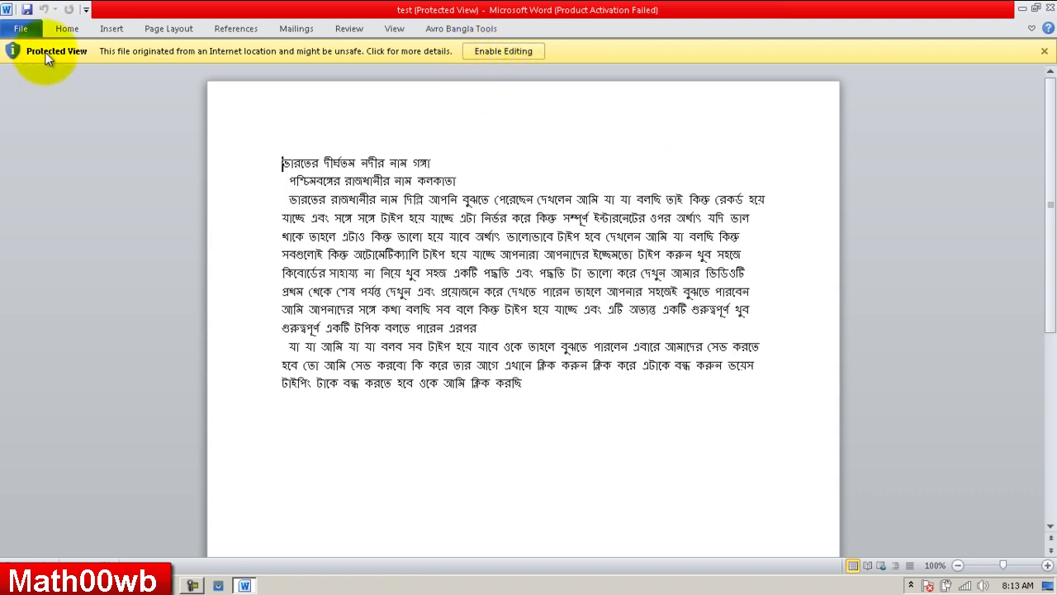
click(509, 51)
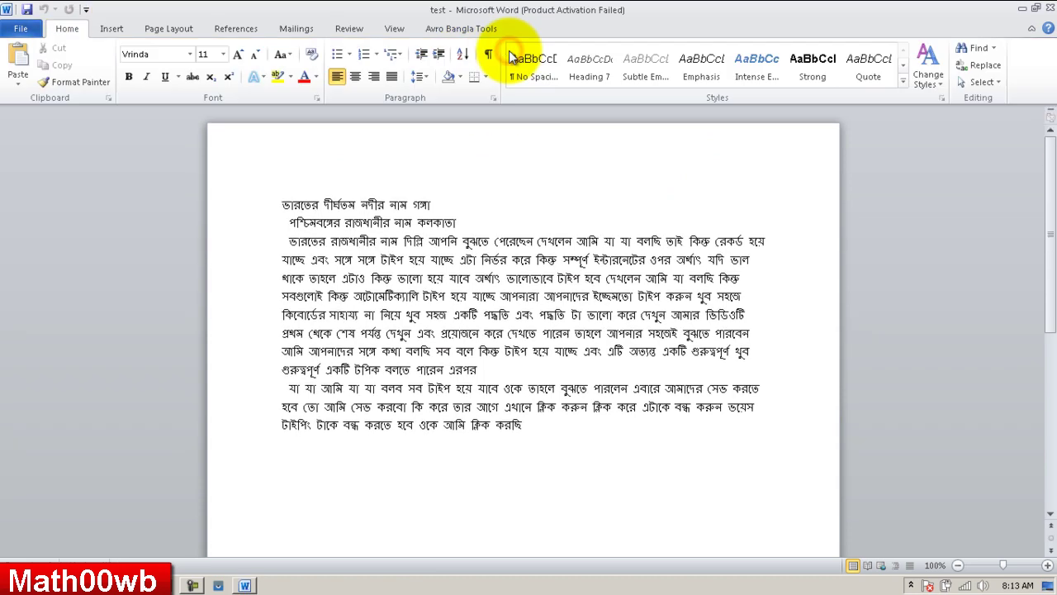
Step: Type a name on a new line below the Bengali text
click(605, 447)
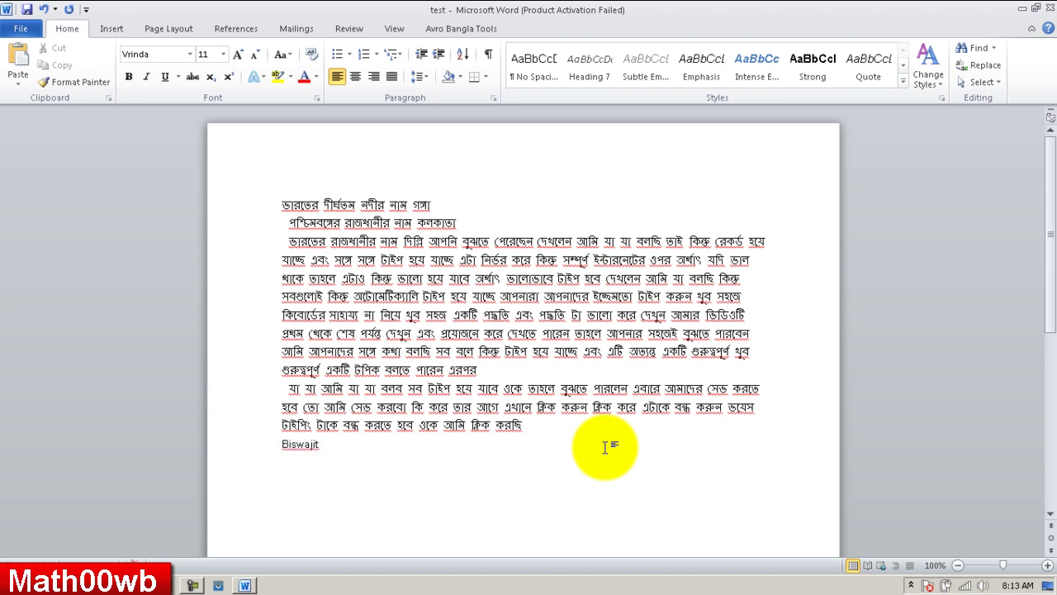
drag(524, 427, 484, 425)
click(481, 426)
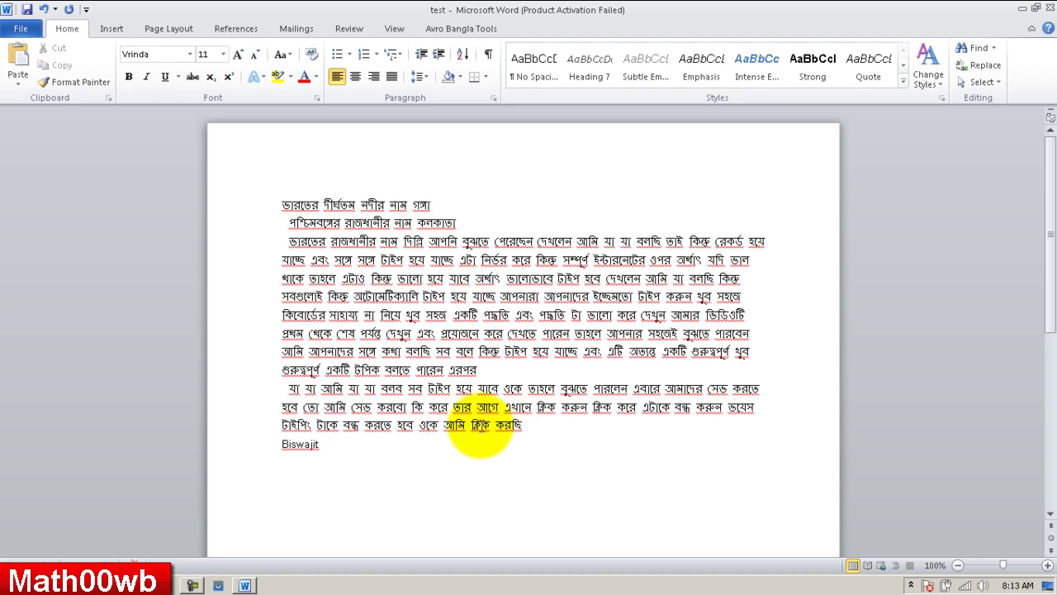
click(406, 447)
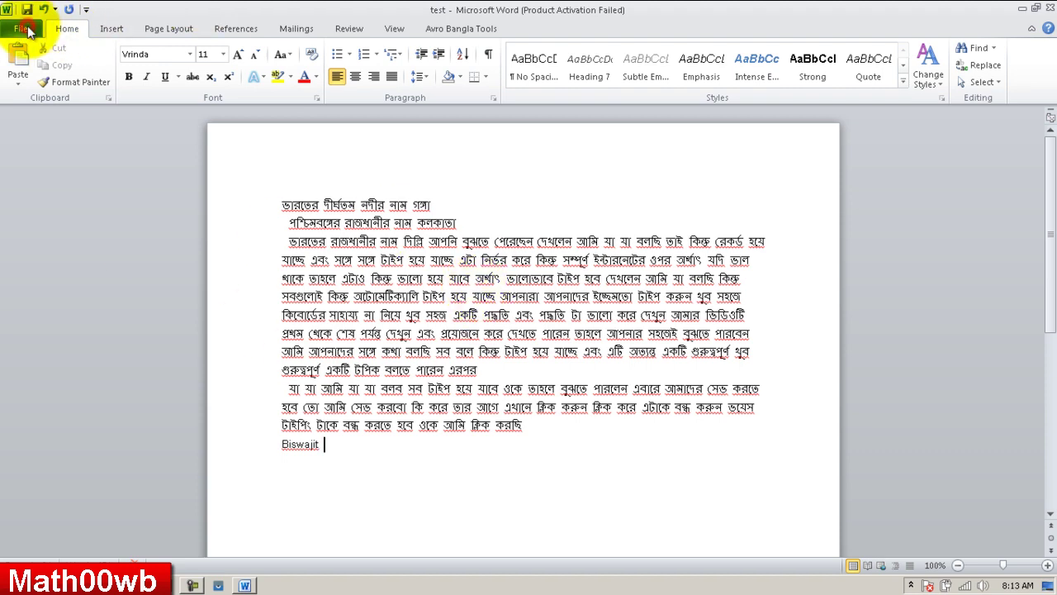
Step: Save a copy of the document named 'test 2' to the Desktop
click(24, 30)
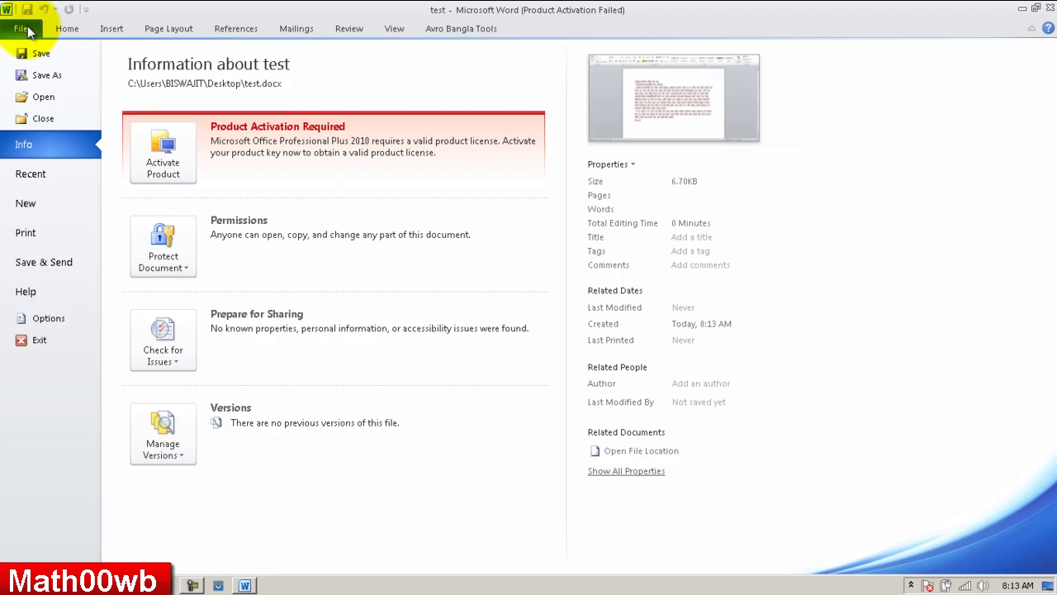
click(36, 74)
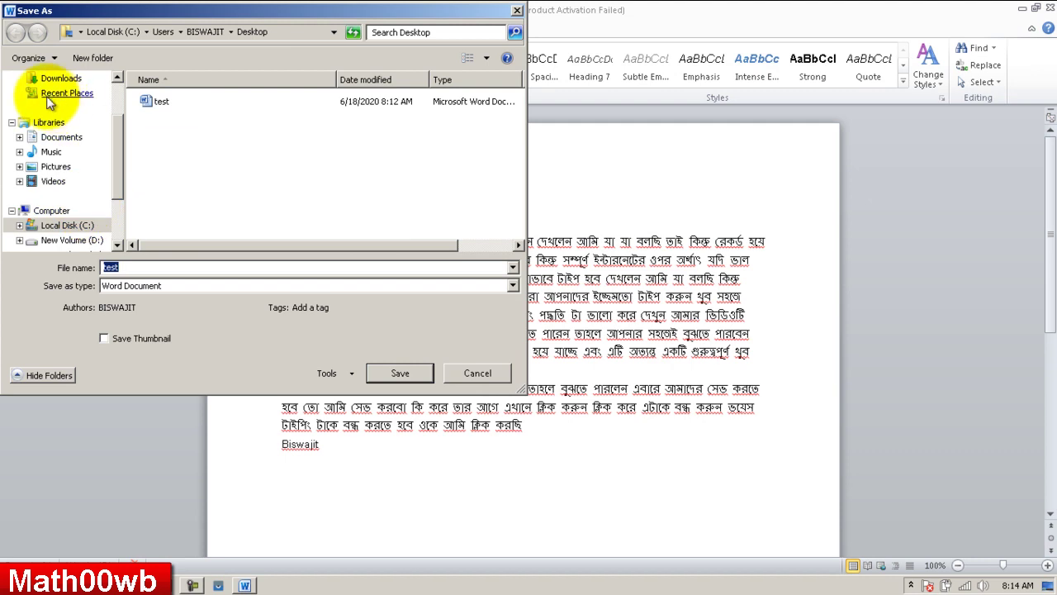
click(124, 266)
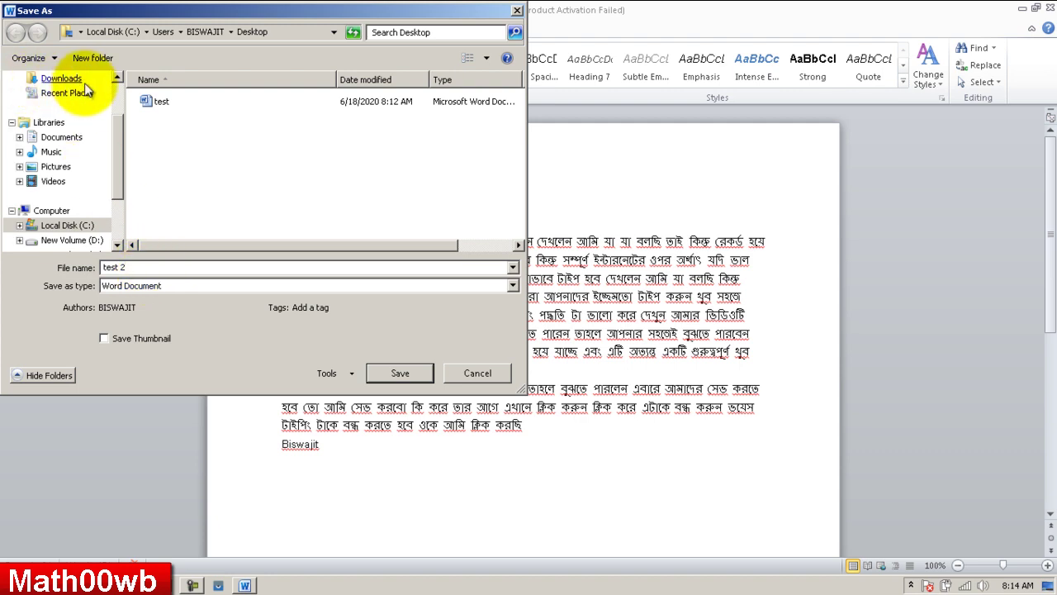
scroll(120, 104, up, 2)
click(53, 132)
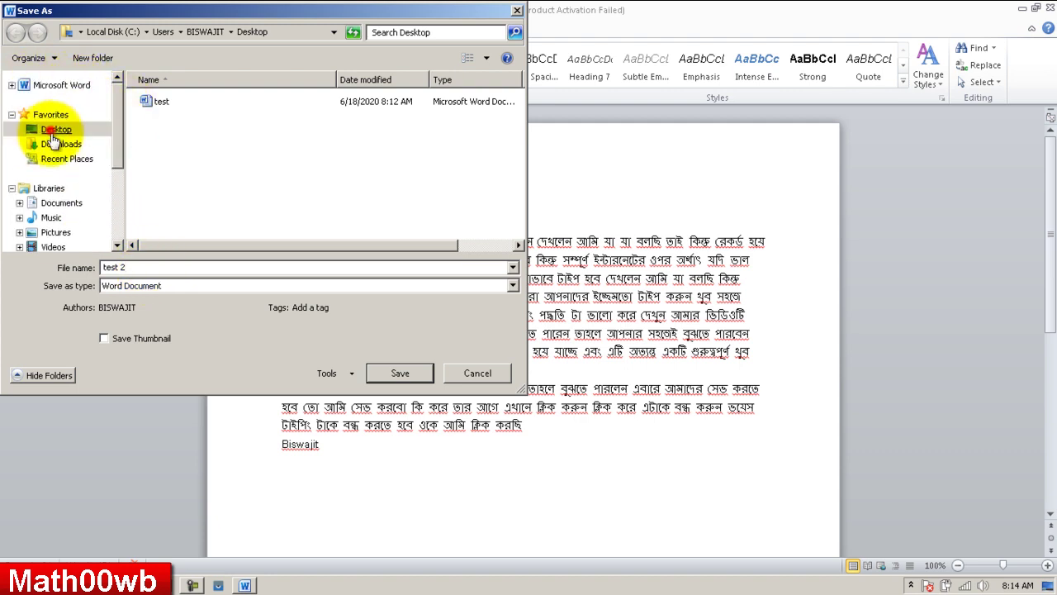
click(399, 373)
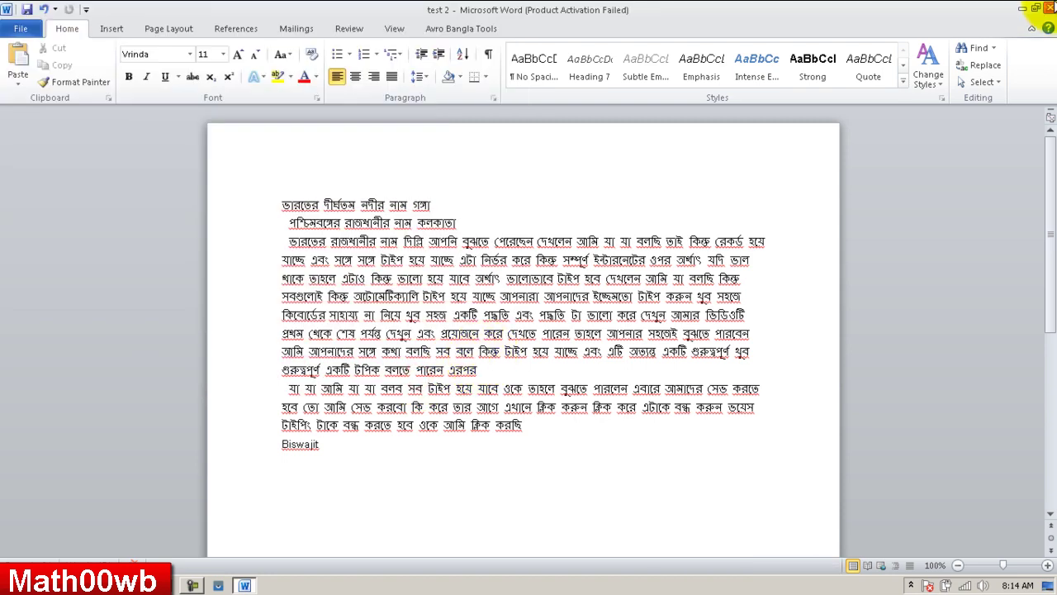
Step: Close Word and check that 'test 2' sits beside 'test' on the desktop
click(1049, 7)
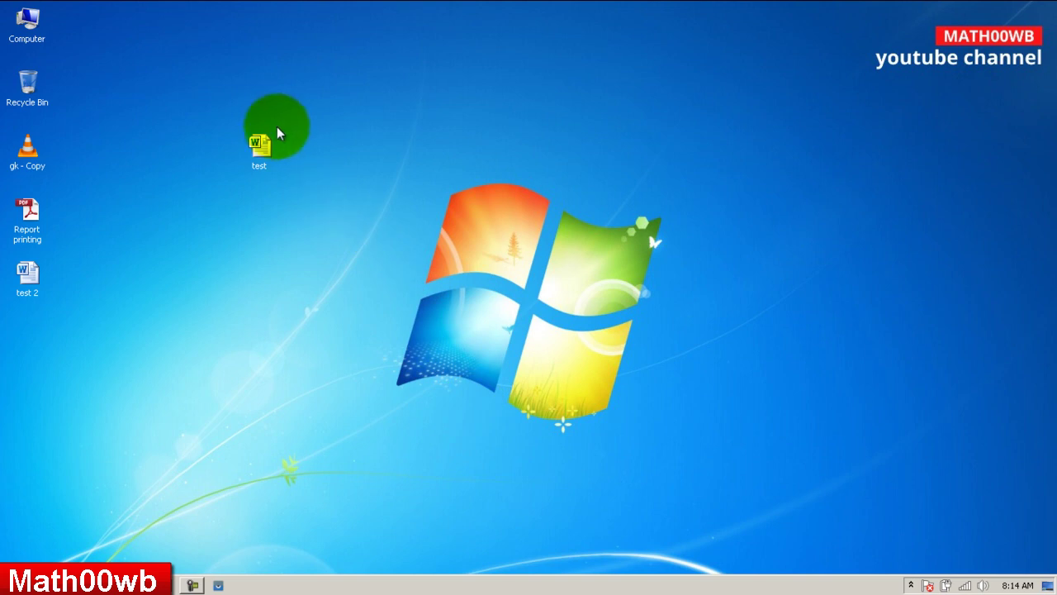
drag(318, 118, 223, 198)
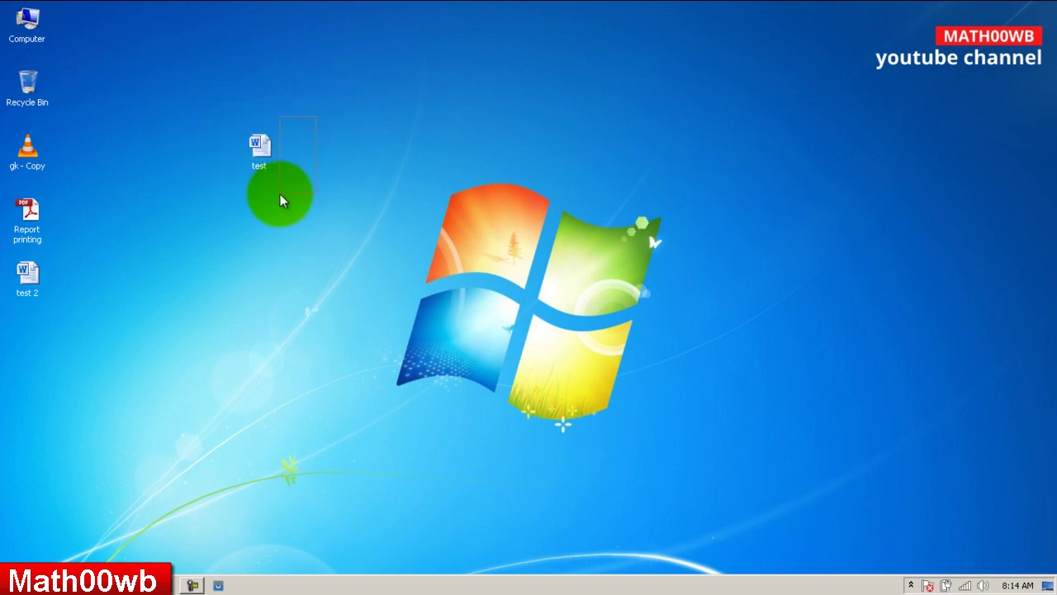
click(375, 230)
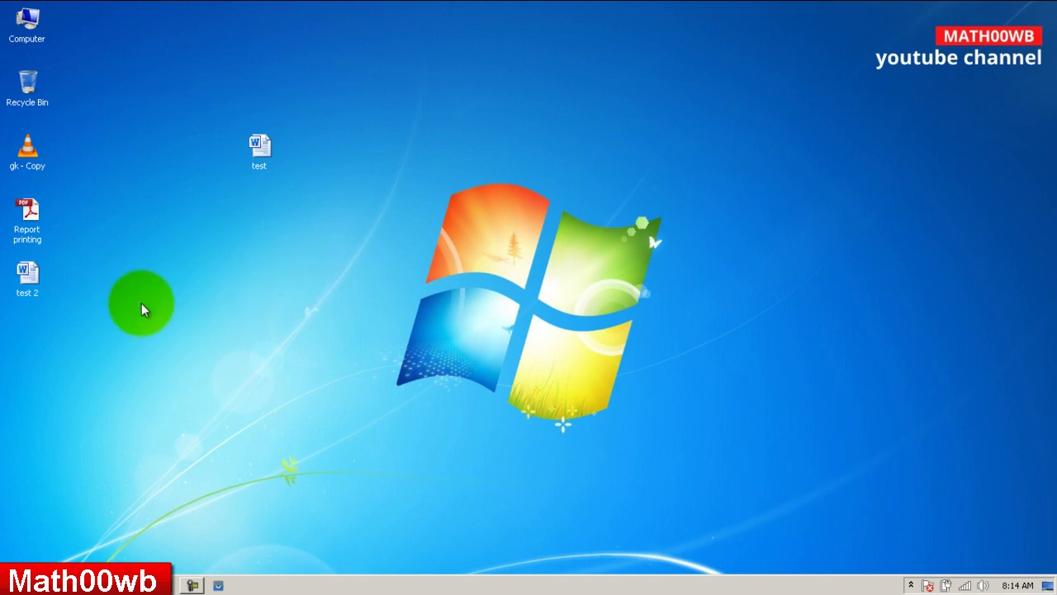
Step: Open 'test 2' in Word and set all its text to the Kalpurush font
double_click(24, 277)
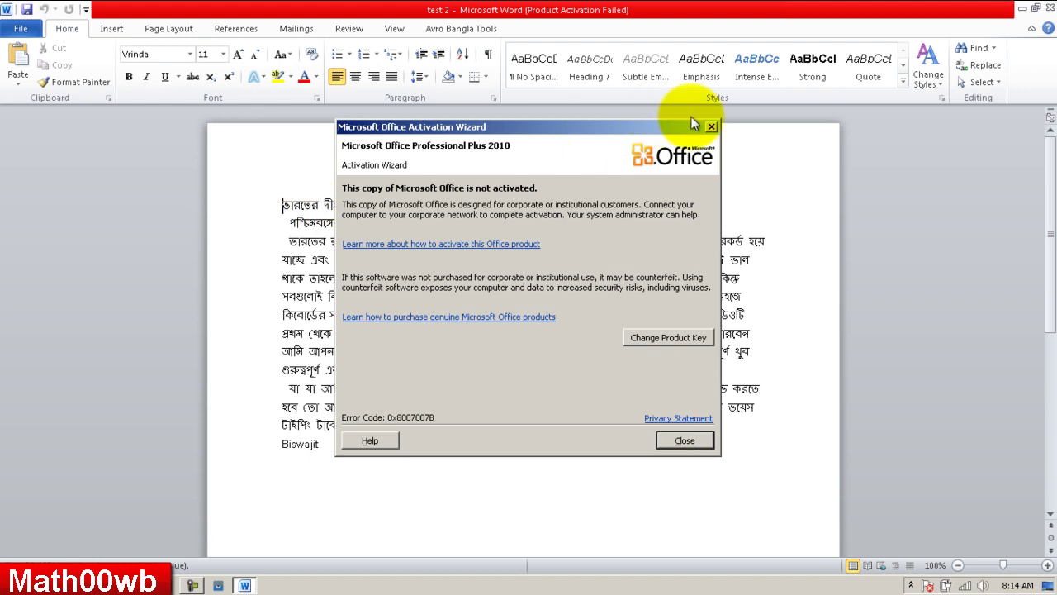
click(710, 128)
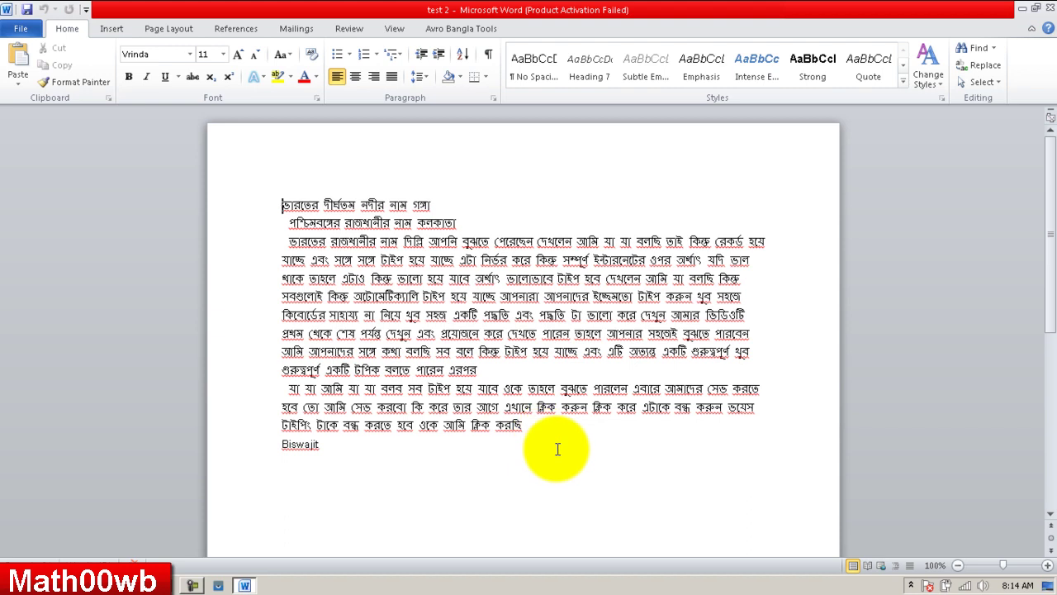
drag(277, 205, 564, 464)
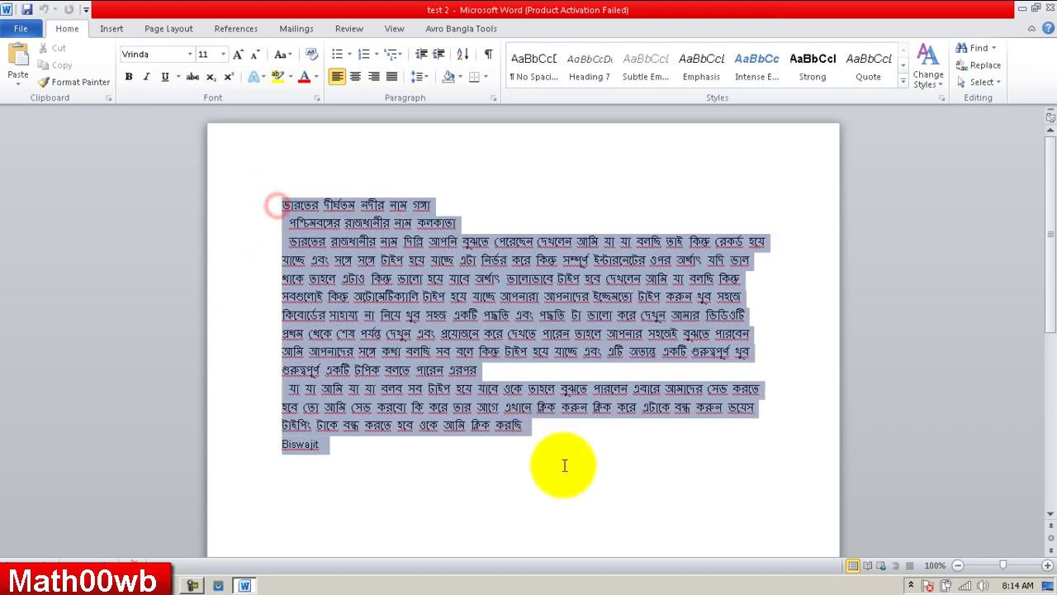
click(185, 54)
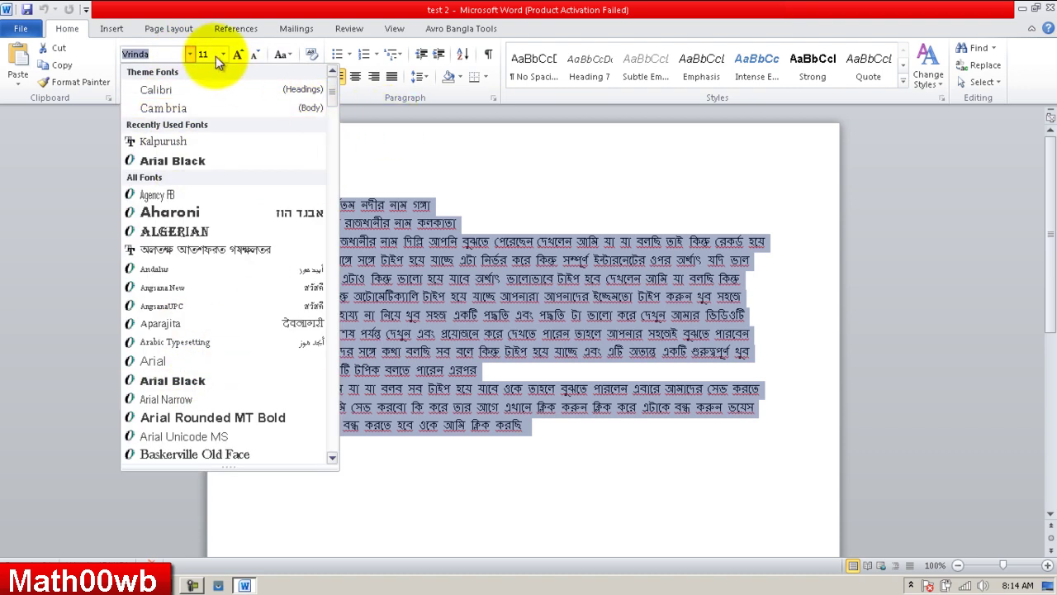
click(159, 139)
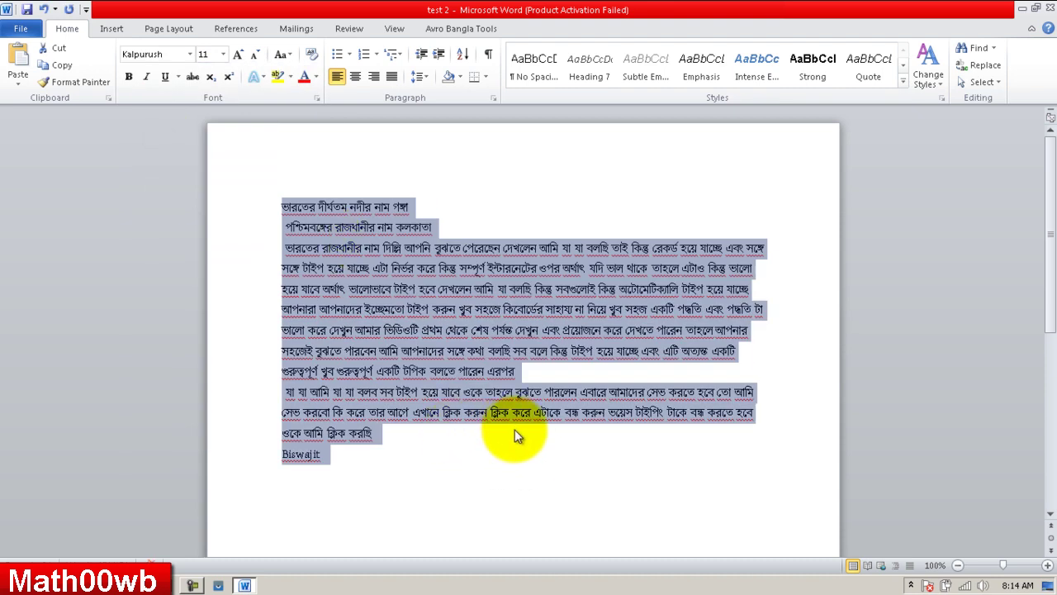
click(517, 472)
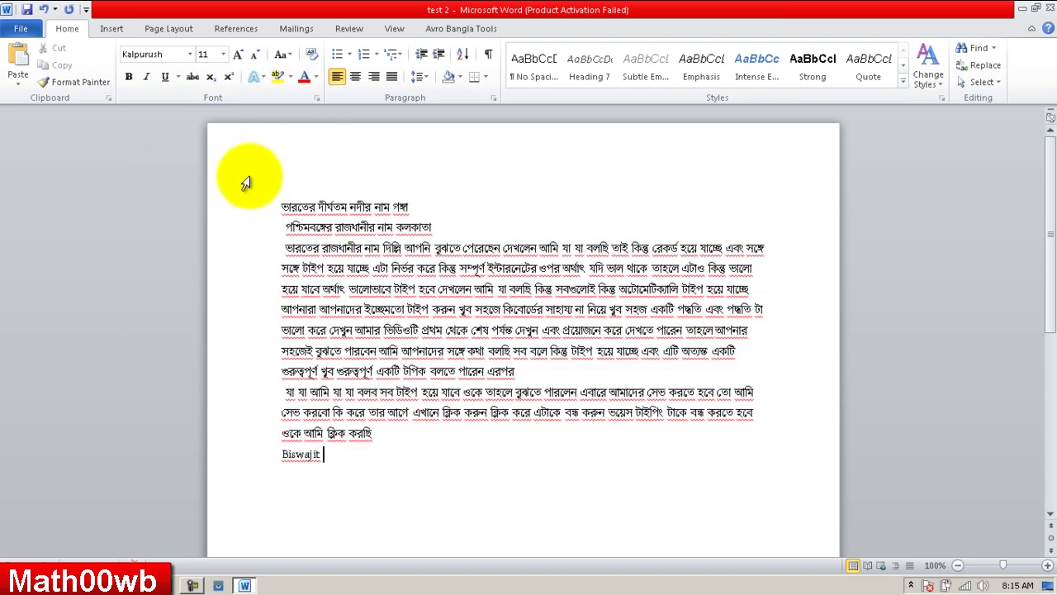
Step: Make all the text bold at 22 pt
drag(278, 199, 579, 491)
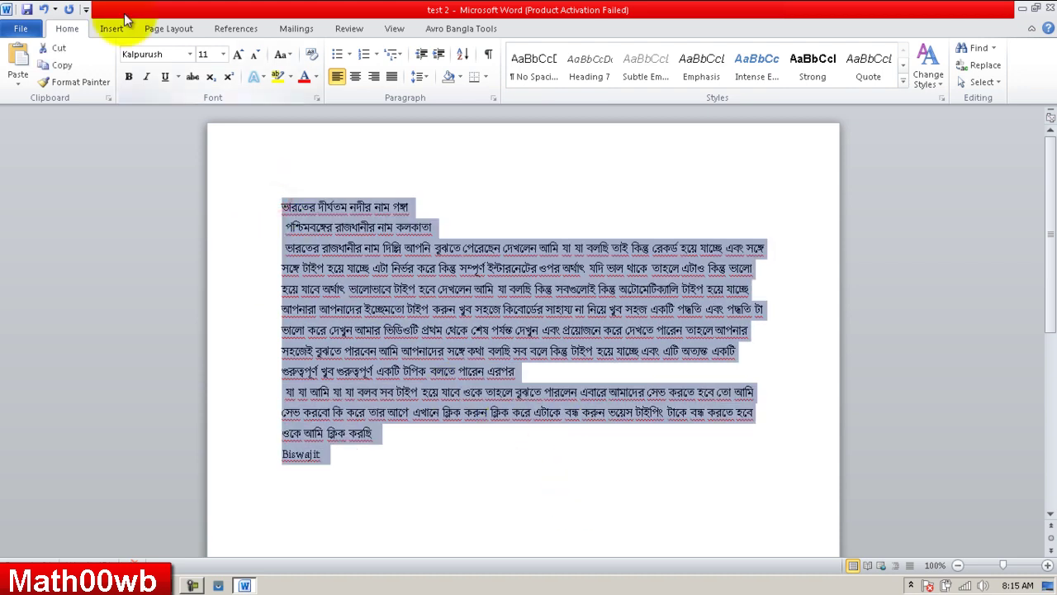
click(128, 76)
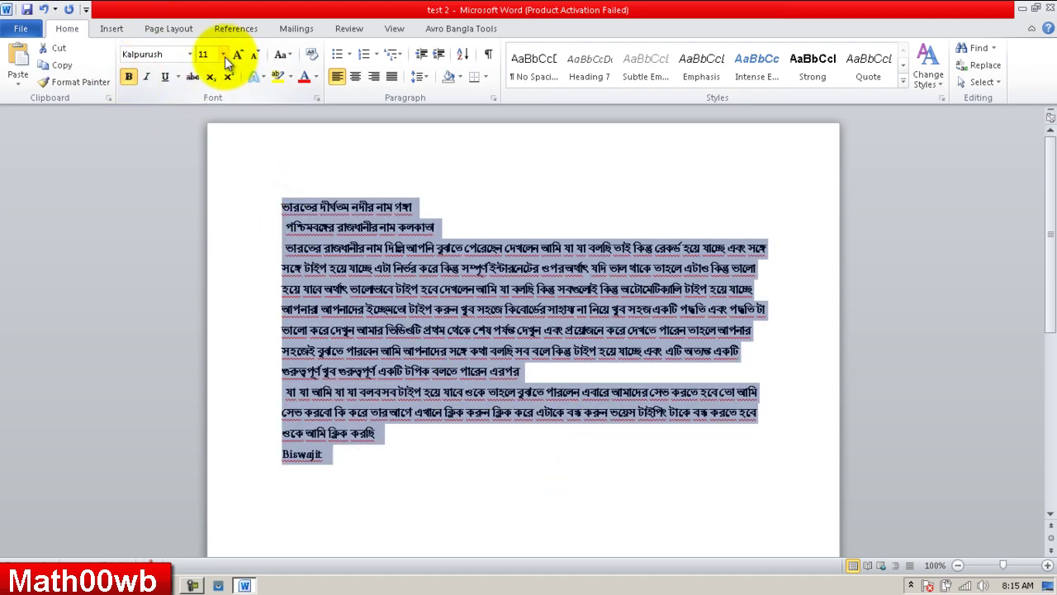
click(223, 54)
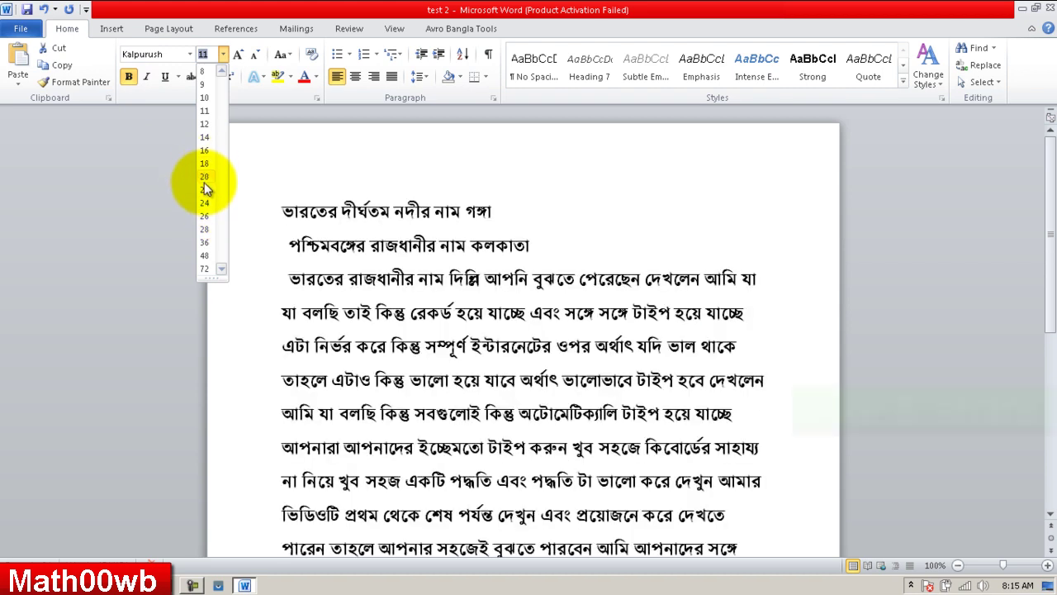
click(204, 189)
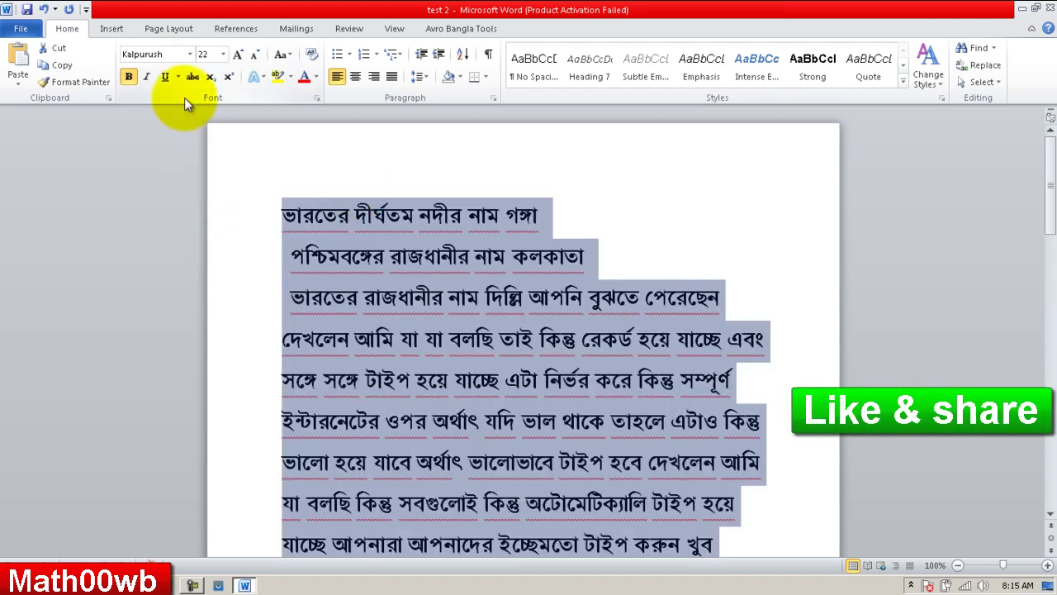
click(709, 214)
mouse_move(1047, 166)
mouse_down()
mouse_move(1047, 262)
mouse_move(1008, 162)
mouse_up()
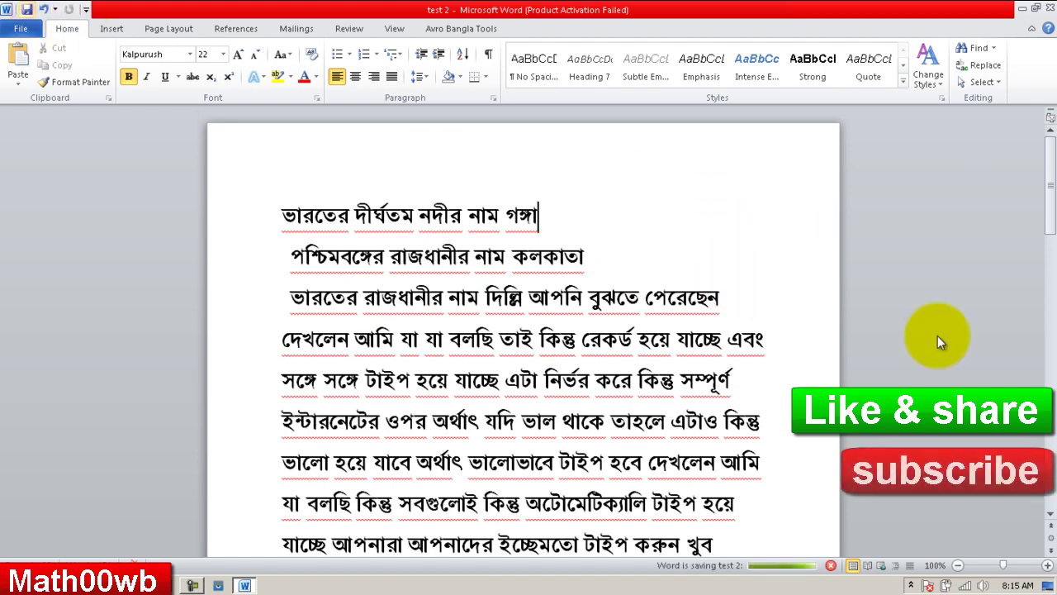
click(1048, 7)
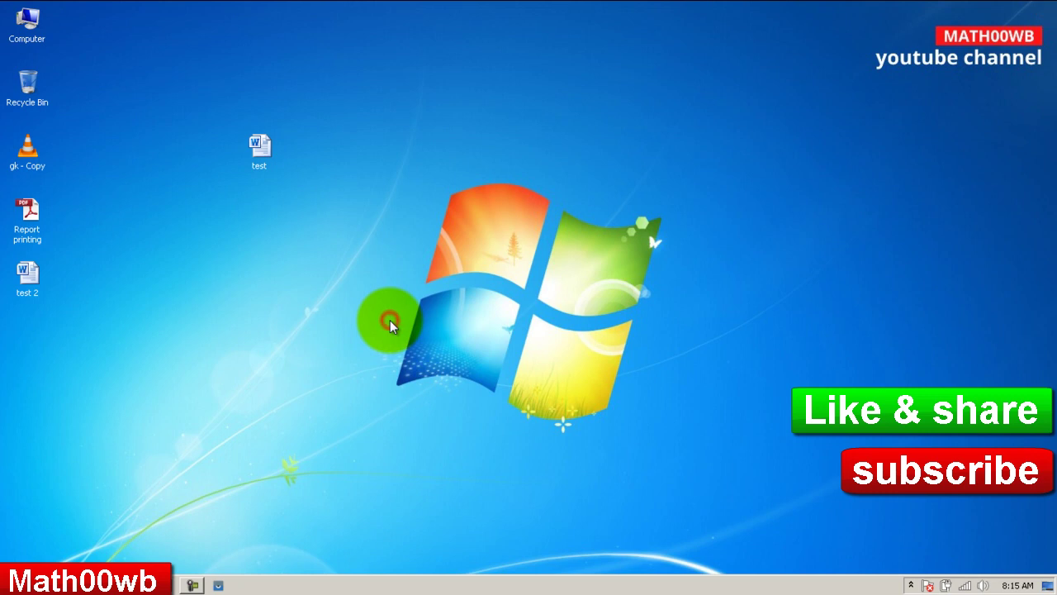
double_click(32, 279)
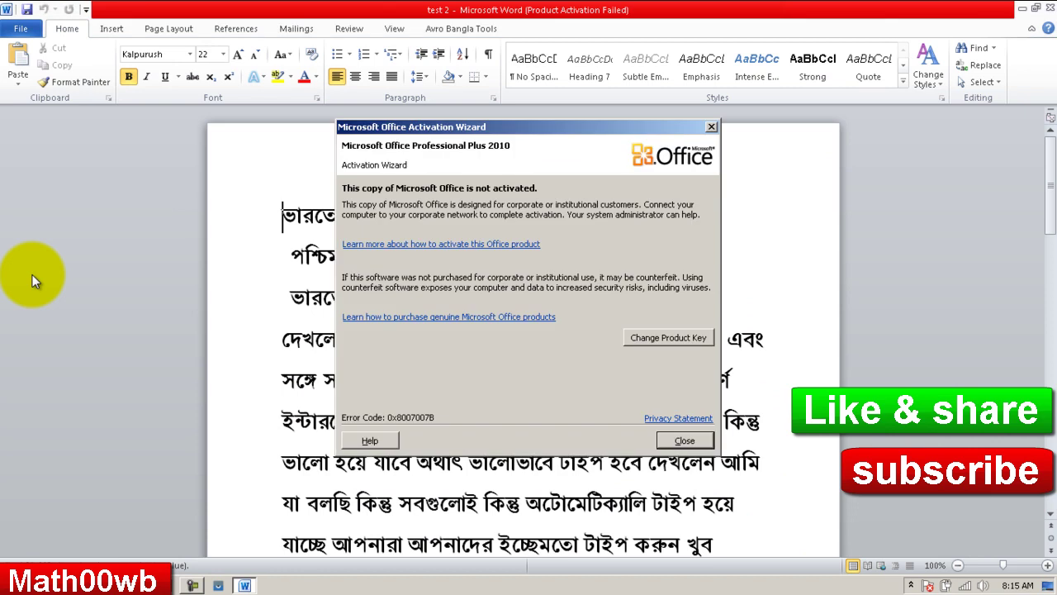
click(710, 129)
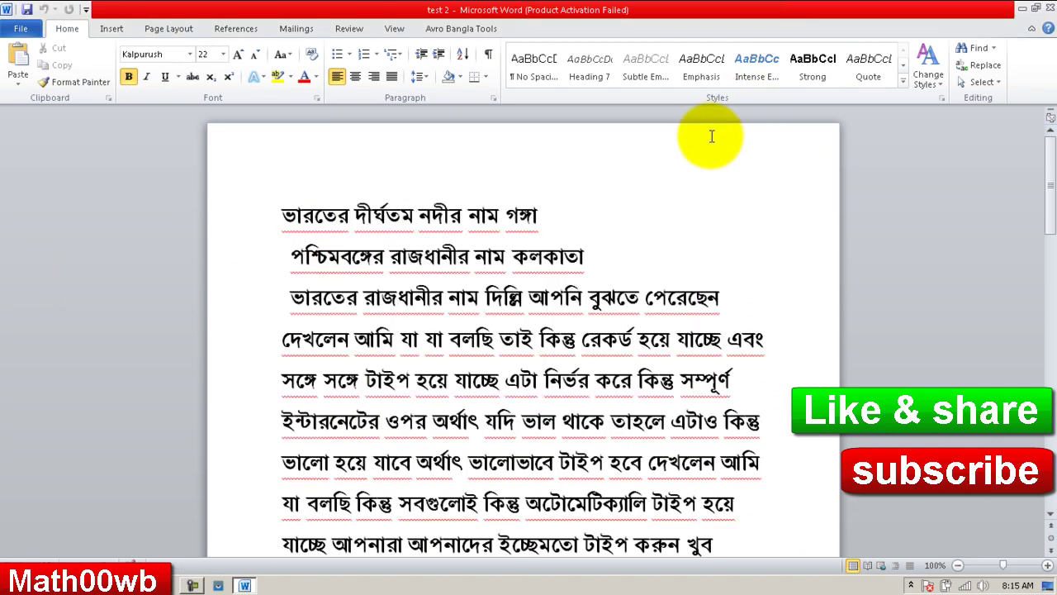